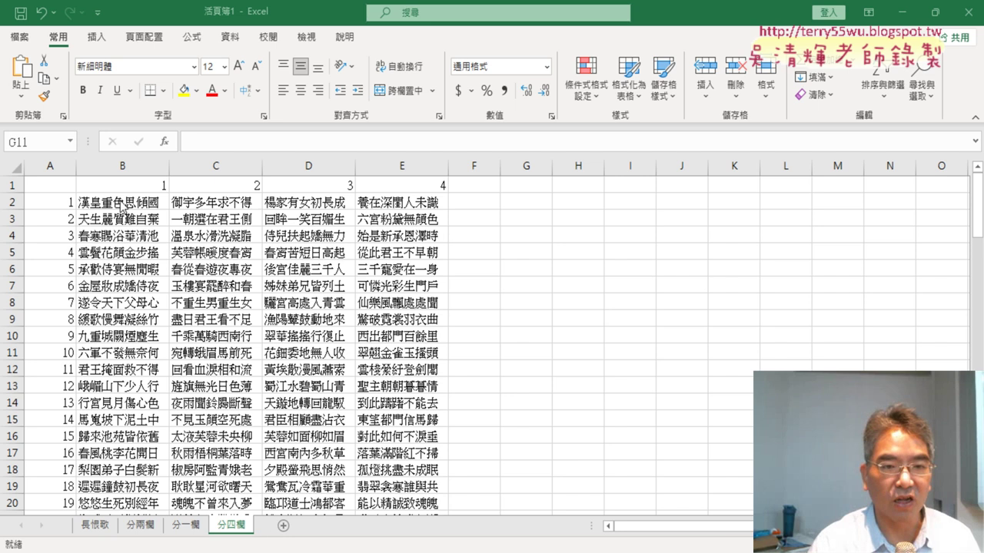
Compare the verse cells and B2 MID formulas on the 分兩欄 and 分四欄 sheets.
click(131, 203)
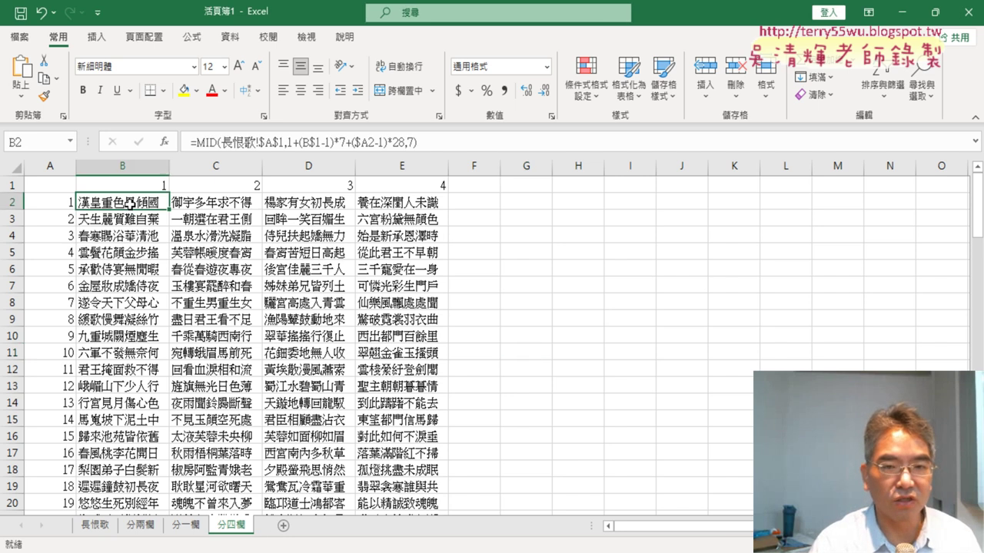
click(146, 526)
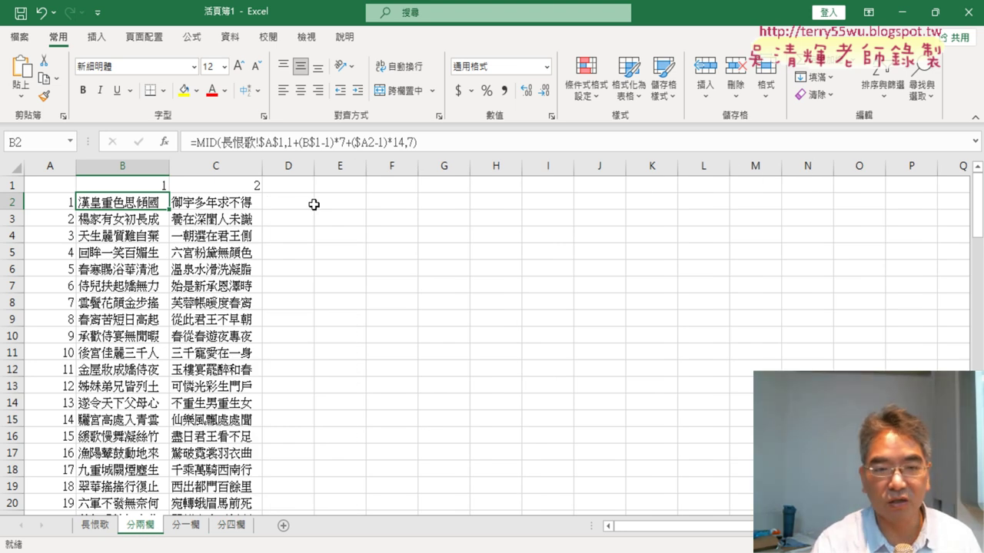
drag(138, 201, 221, 205)
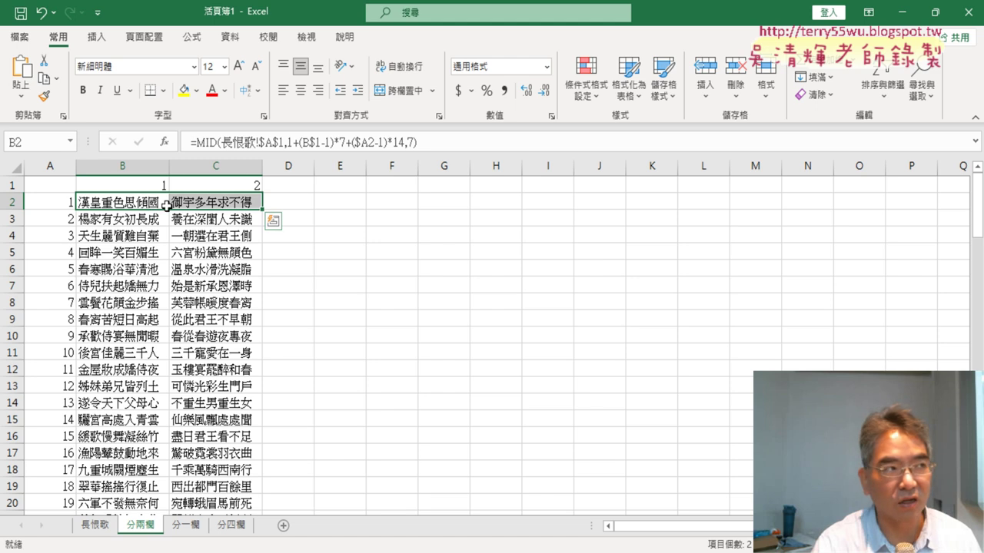
drag(128, 201, 209, 206)
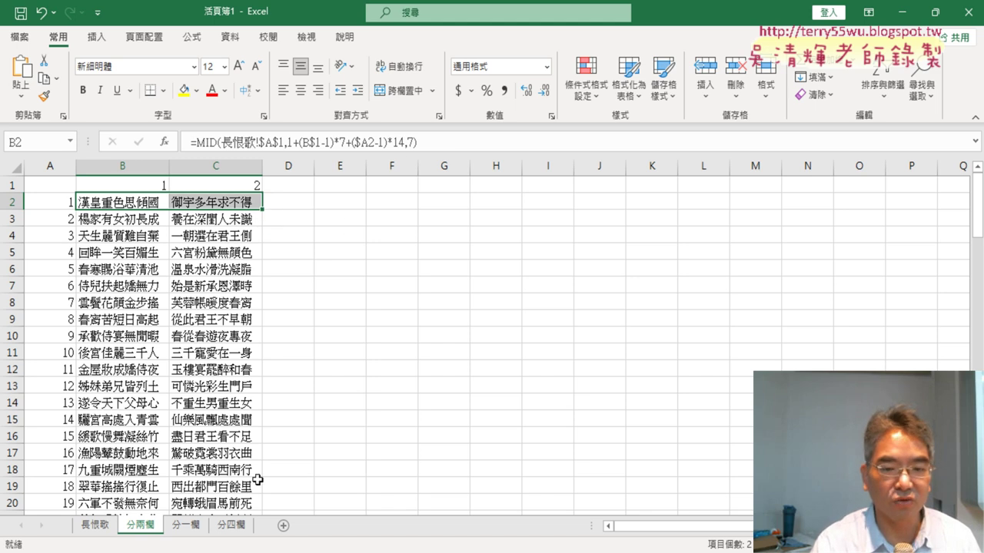
click(232, 525)
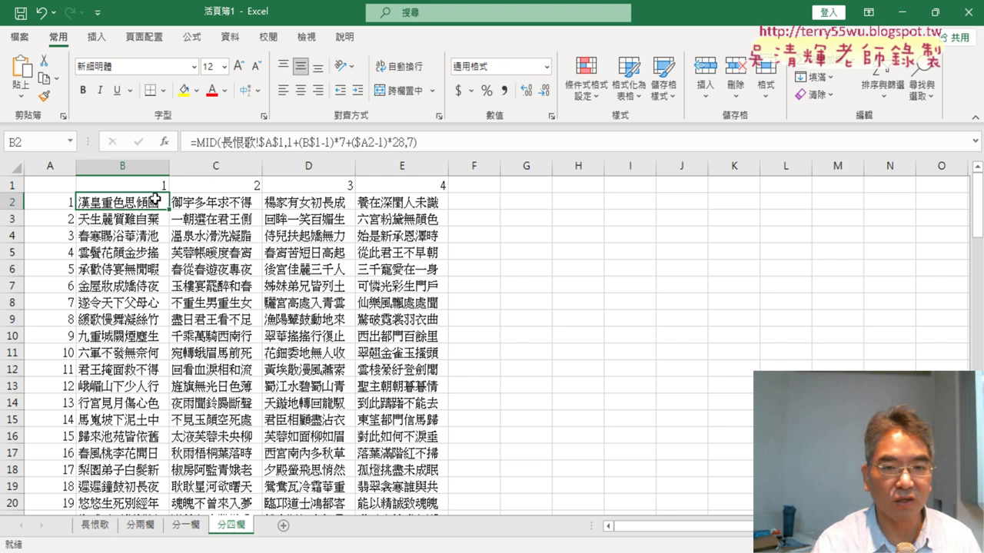
drag(157, 201, 378, 197)
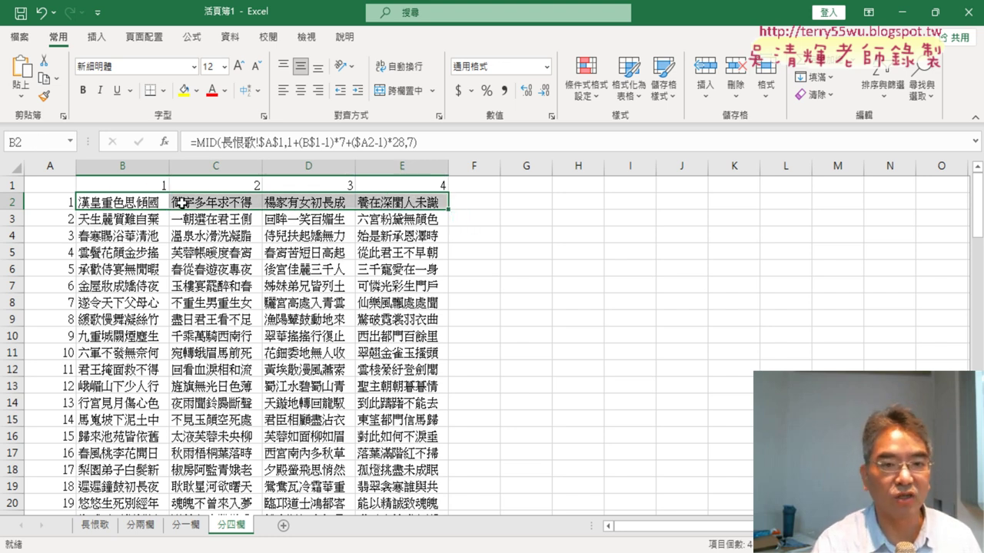
click(155, 202)
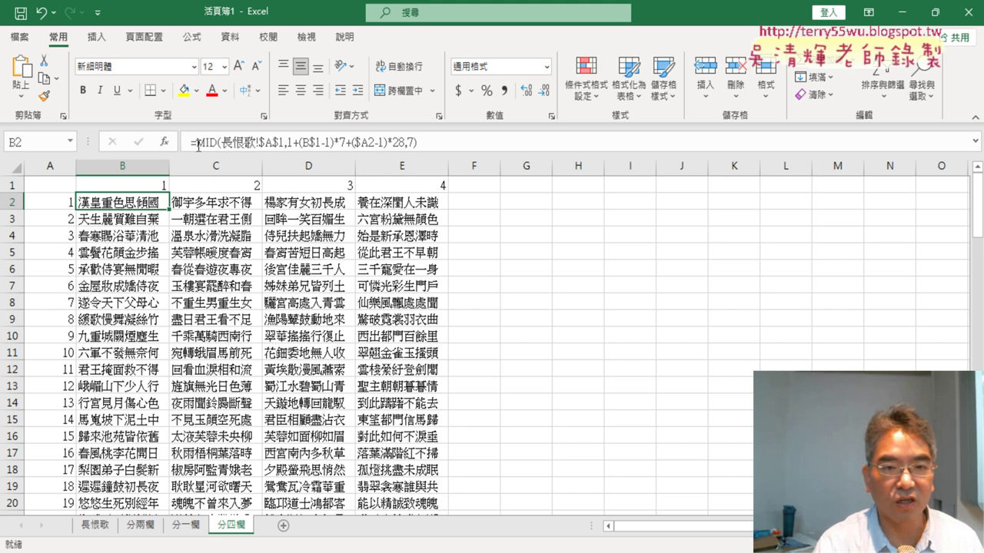
Edit the B2 formula on 分四欄, picking out its 7, and re-commit it.
click(396, 142)
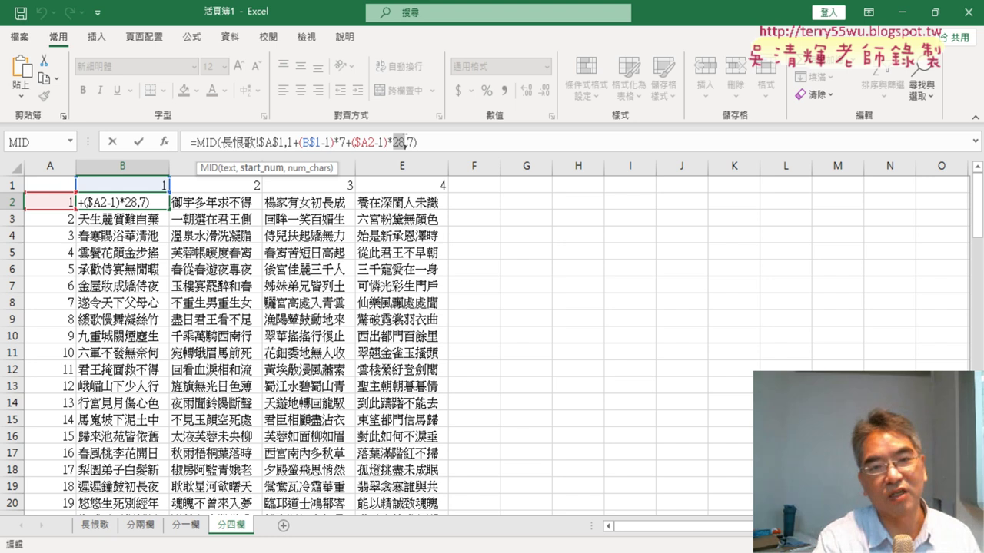
double_click(343, 143)
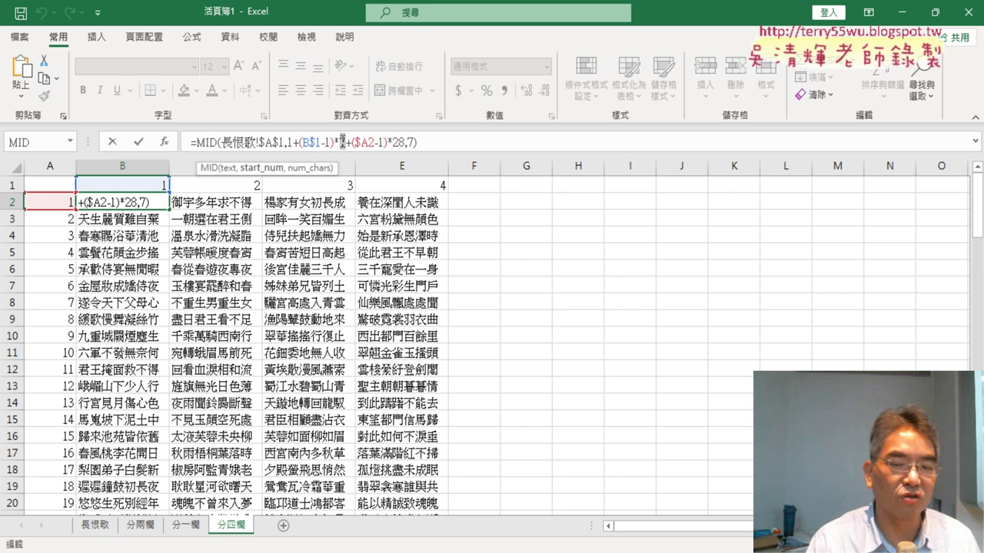
click(139, 142)
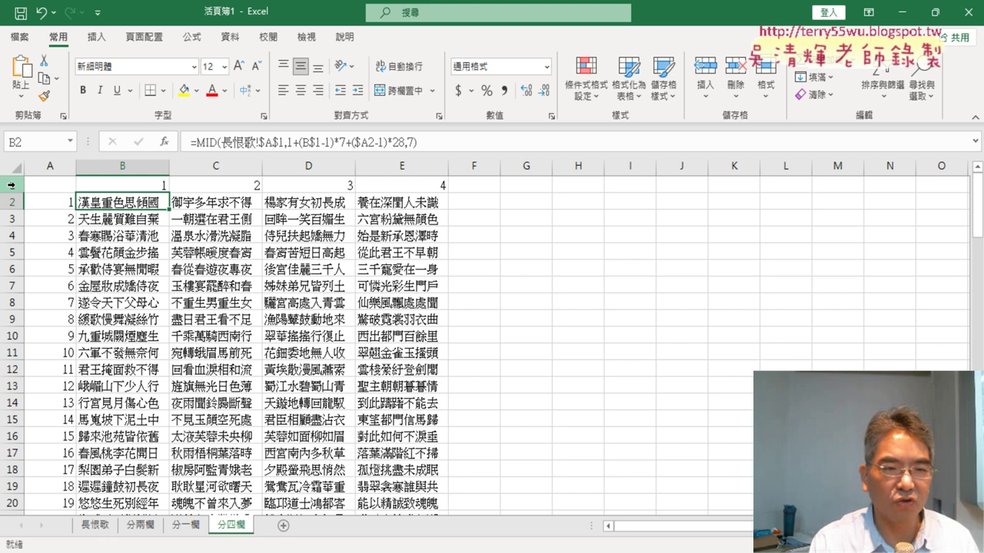
Highlight the row 1 and column A numbering, then return to the 分兩欄 sheet.
click(14, 185)
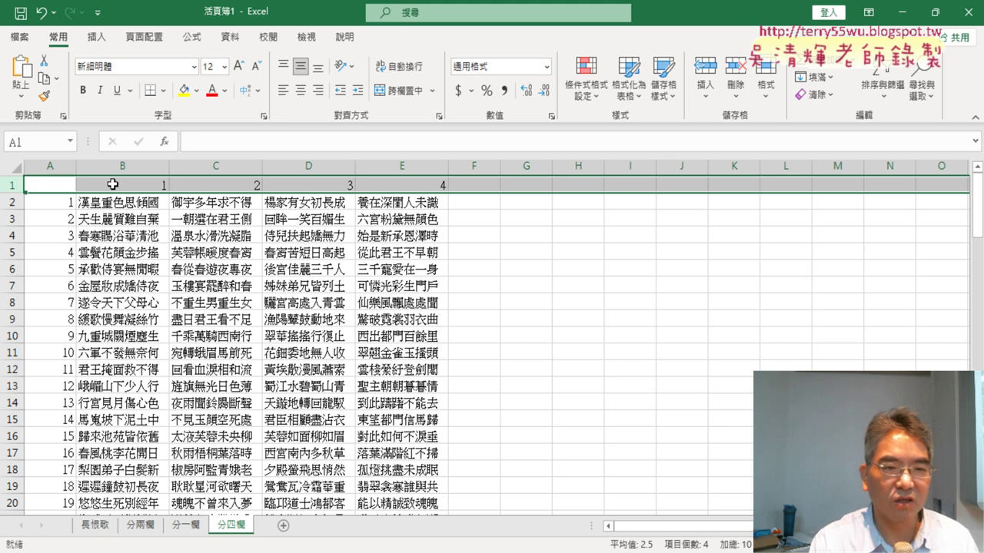
click(60, 167)
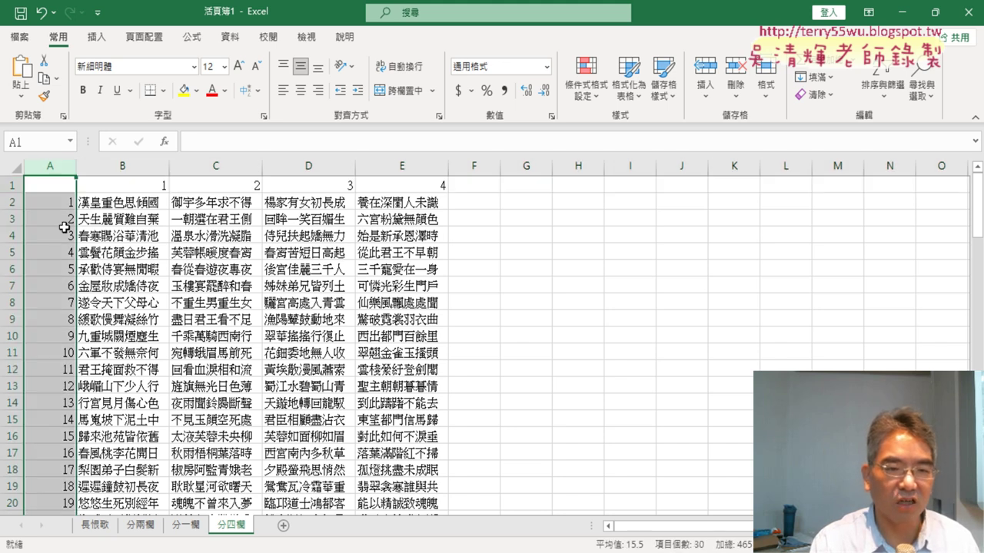
click(12, 185)
right_click(143, 180)
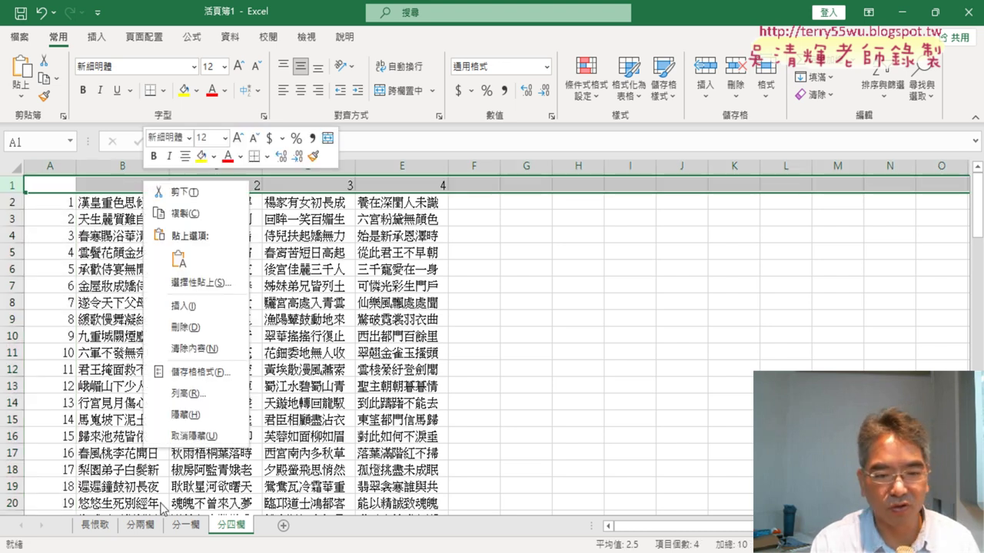
click(150, 529)
click(148, 527)
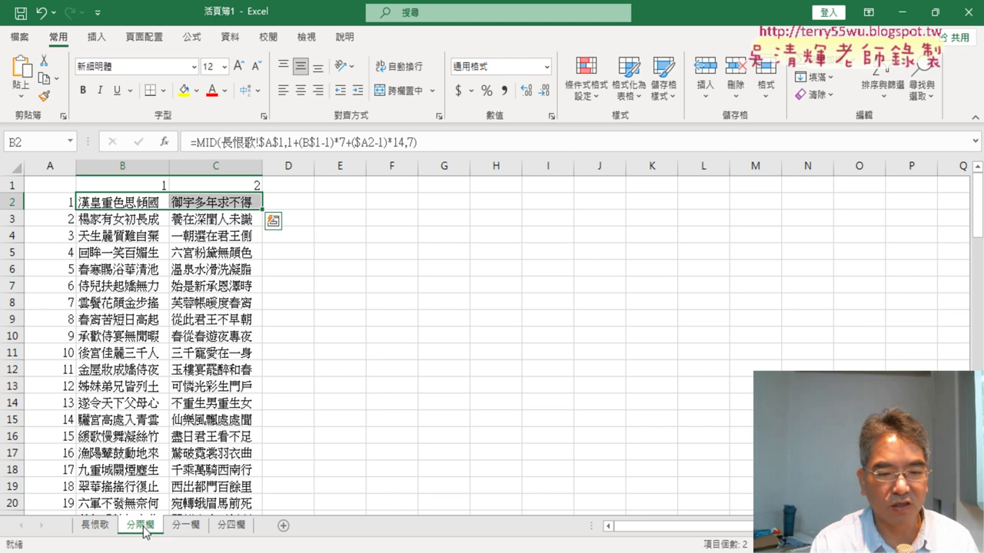
Ctrl-drag the 分兩欄 tab to the end to create 分兩欄 (2), then select its row 1.
ctrl+drag(146, 530, 261, 532)
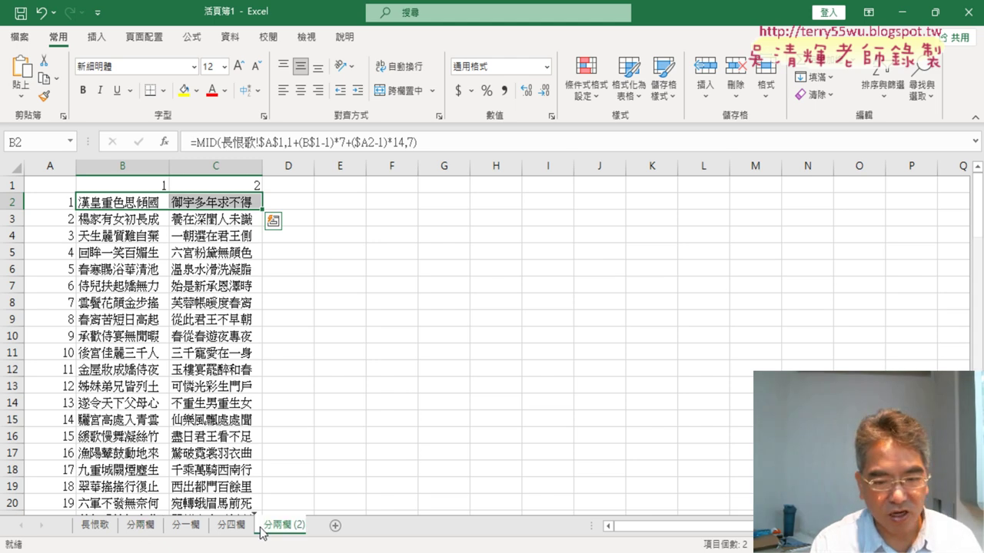
key(ctrl+q)
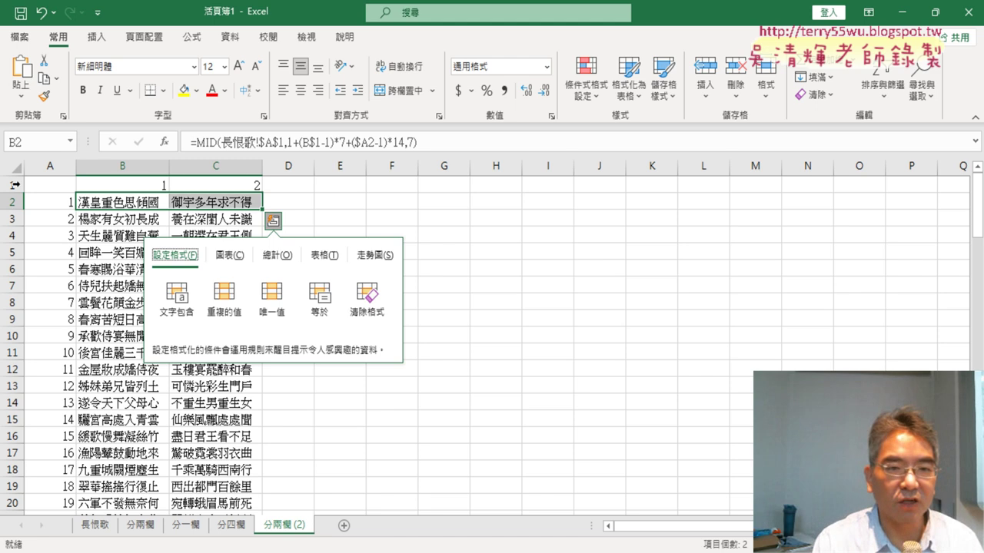
click(15, 184)
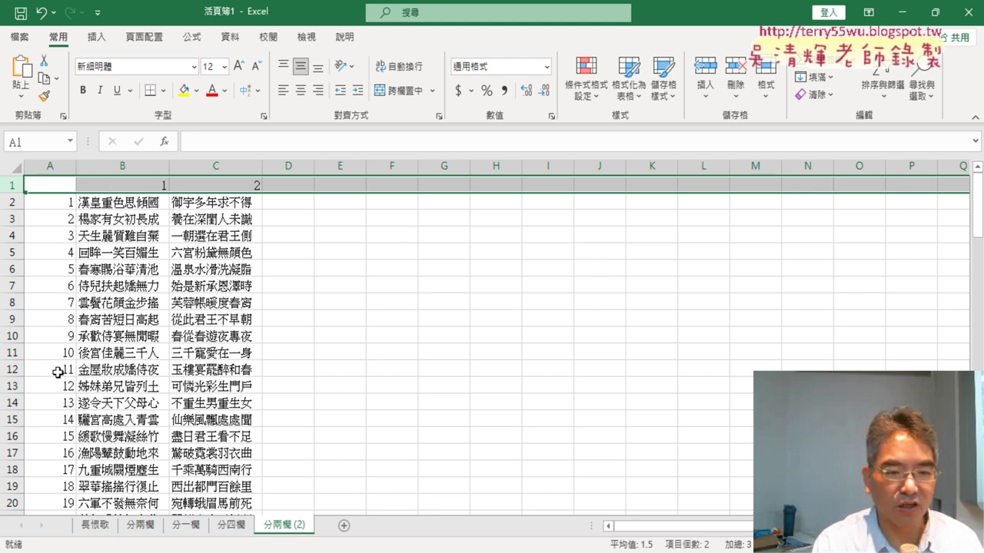
Delete row 1 and column A from the 分兩欄 (2) sheet.
right_click(57, 183)
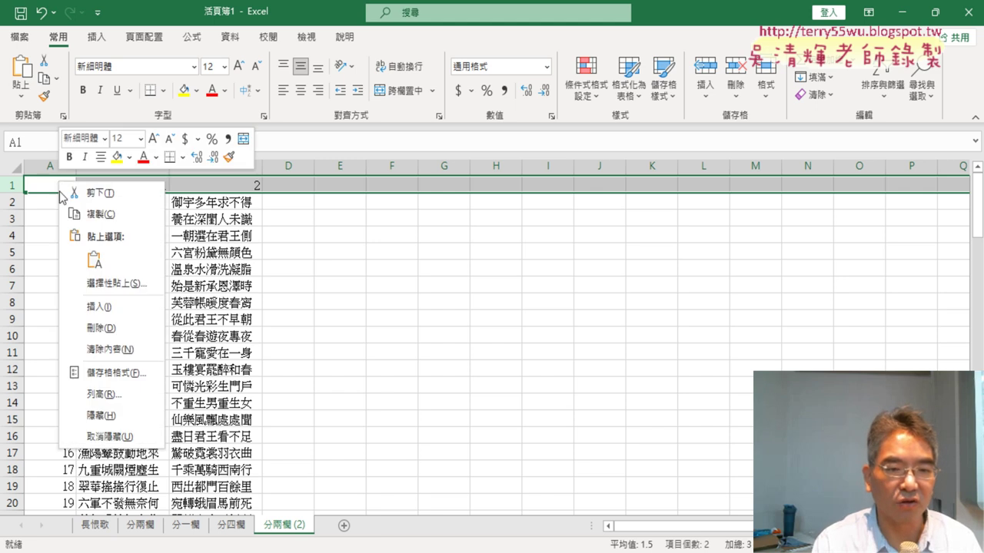
click(95, 327)
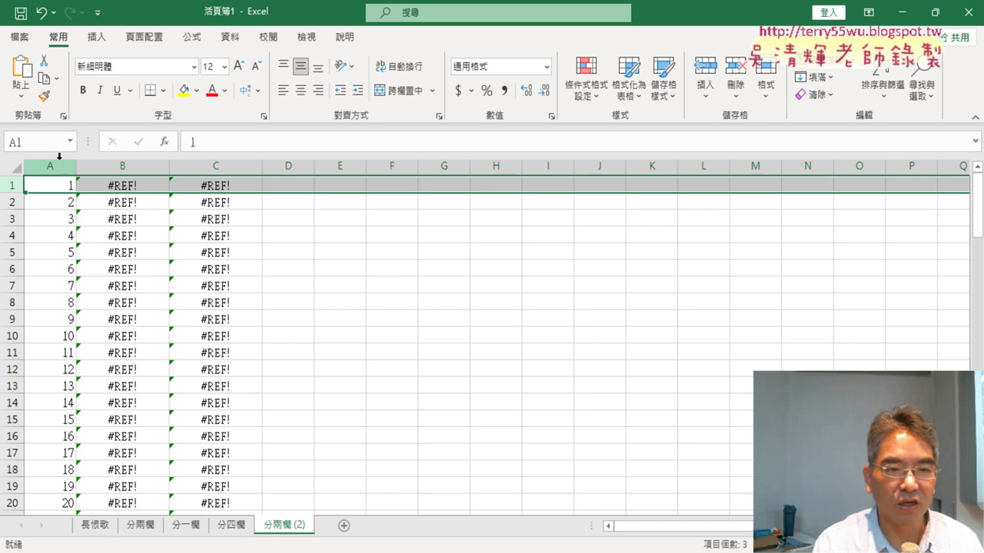
click(57, 166)
right_click(46, 235)
click(90, 387)
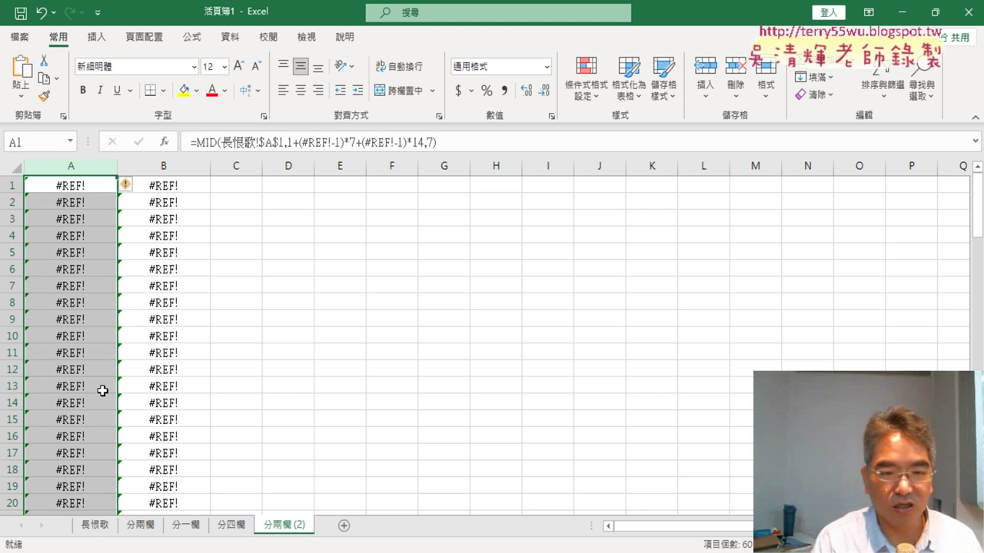
Clear all leftover #REF! cells in columns A and B.
key(Delete)
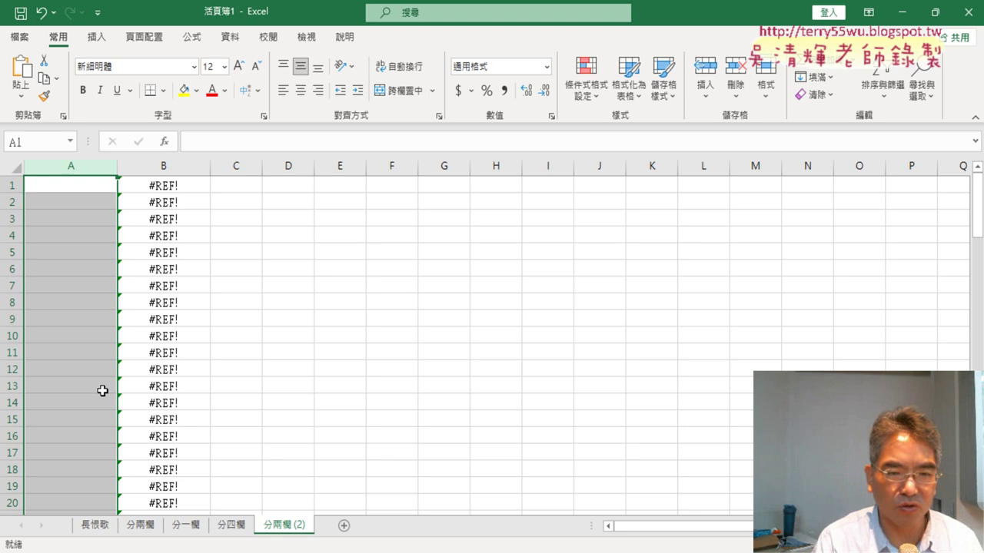
key(Right)
key(shift+Down)
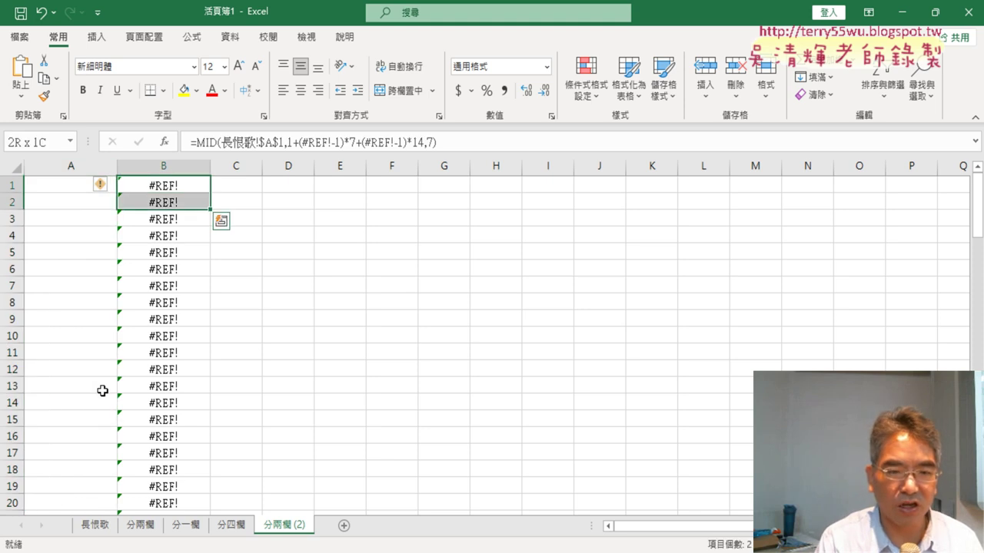
key(shift+Down)
key(shift+Down)
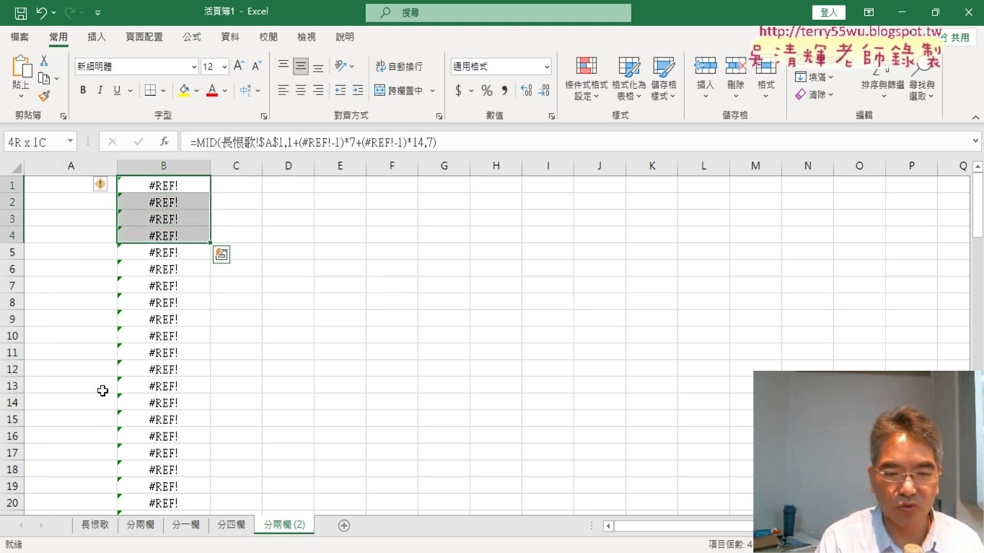
key(ctrl+shift+Down)
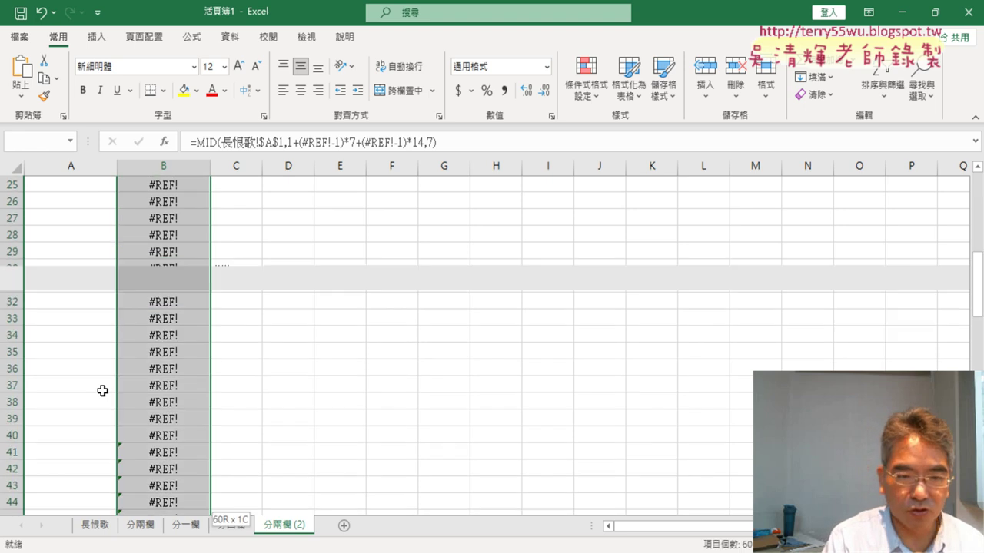
key(Delete)
scroll(102, 391, up, 15)
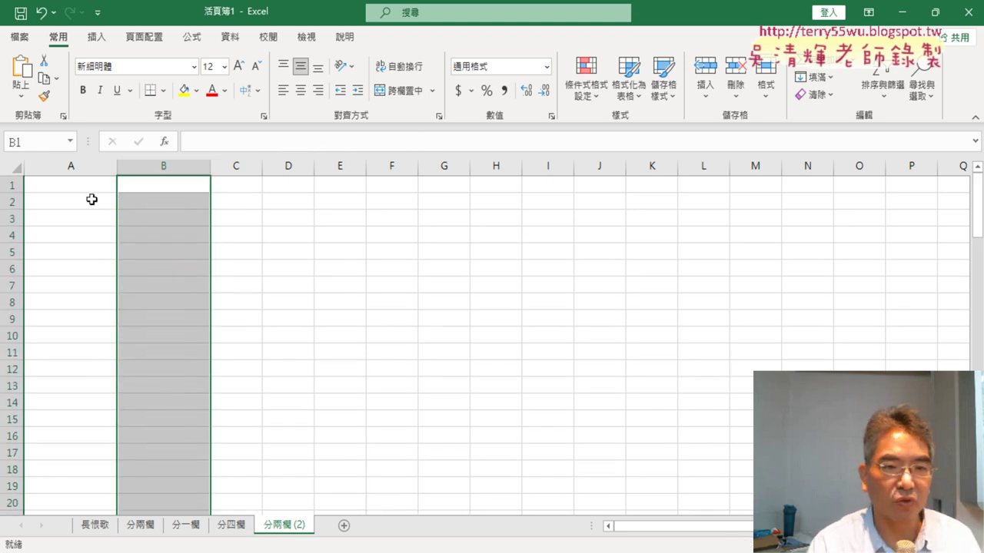
click(91, 197)
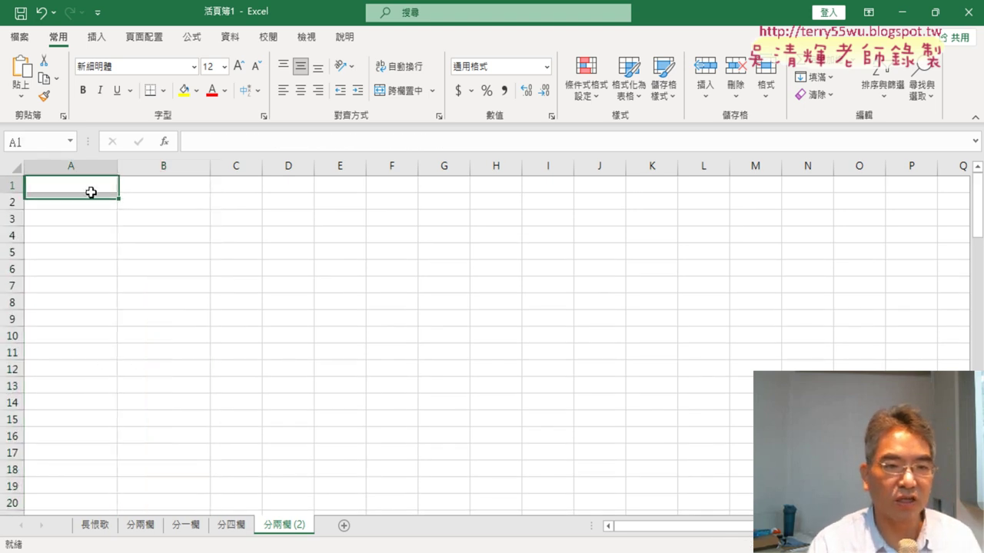
Try =COLUMN() in A1, fill it to B13, then clear A1:B13.
click(165, 143)
click(579, 175)
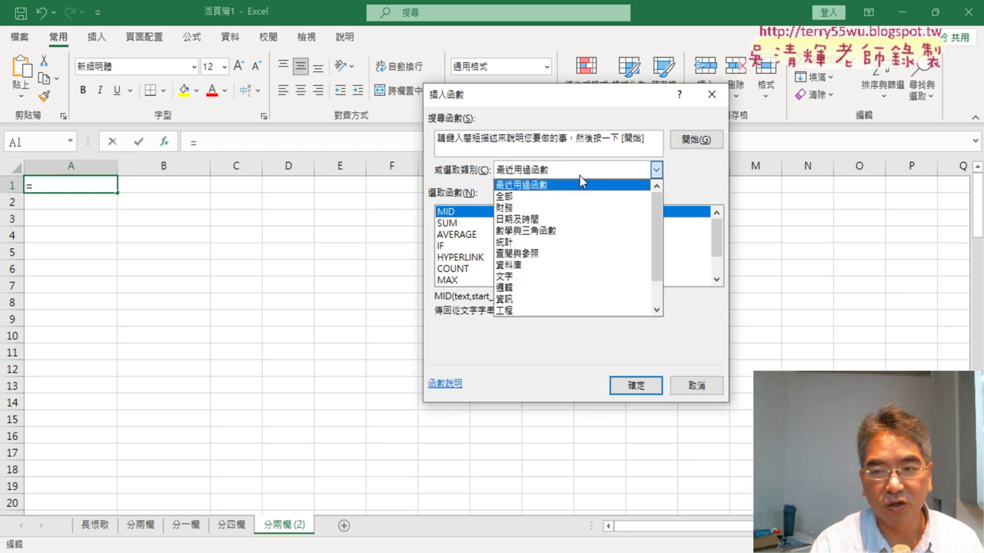
click(574, 254)
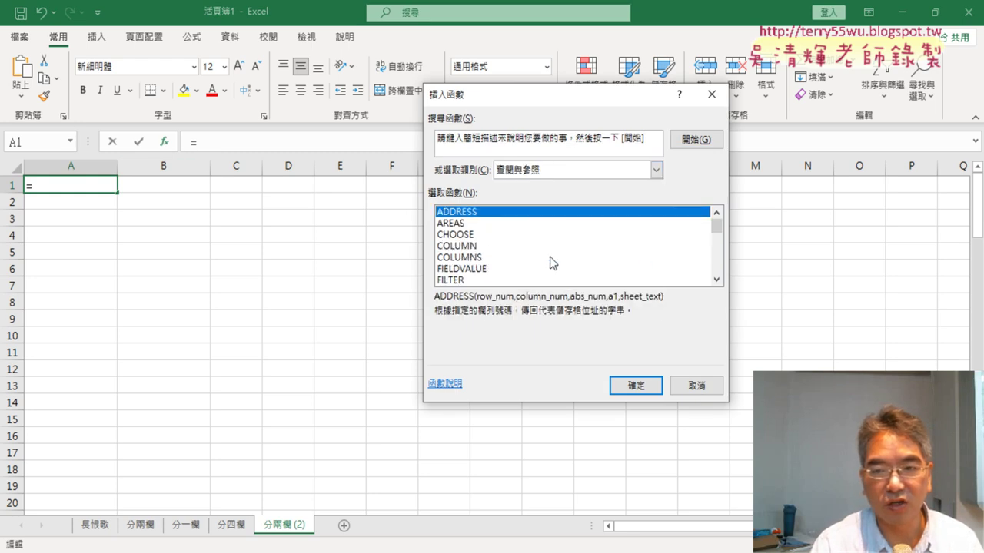
click(470, 246)
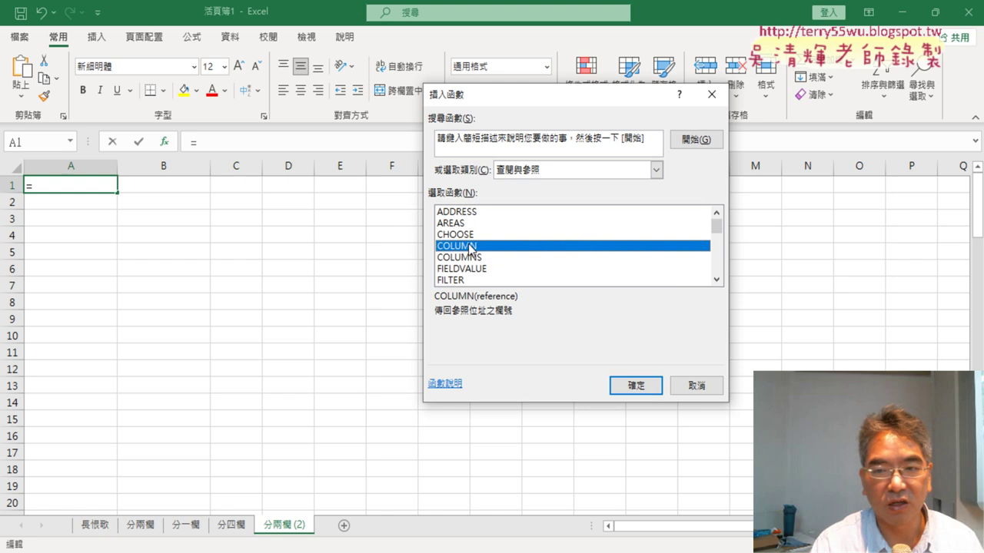
click(634, 384)
click(666, 324)
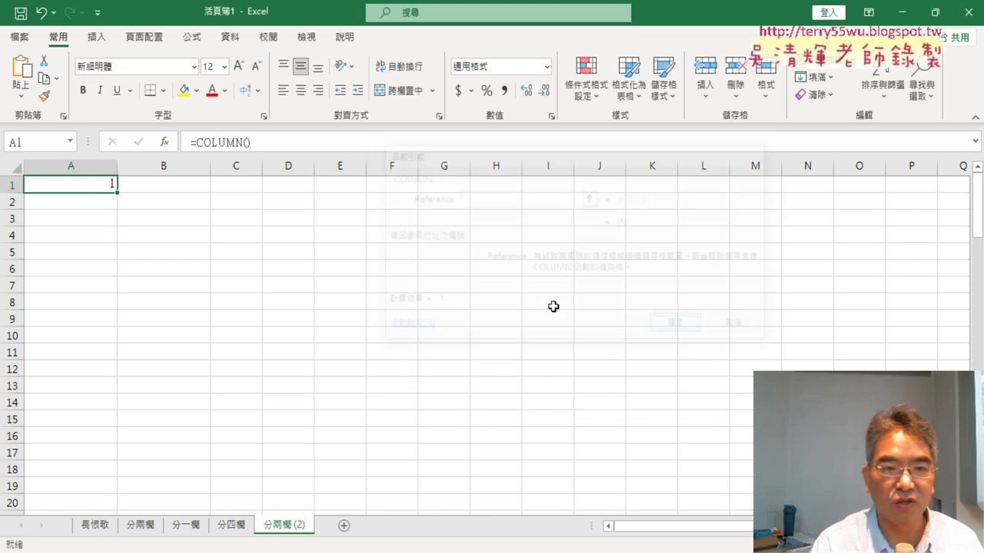
drag(117, 193, 207, 192)
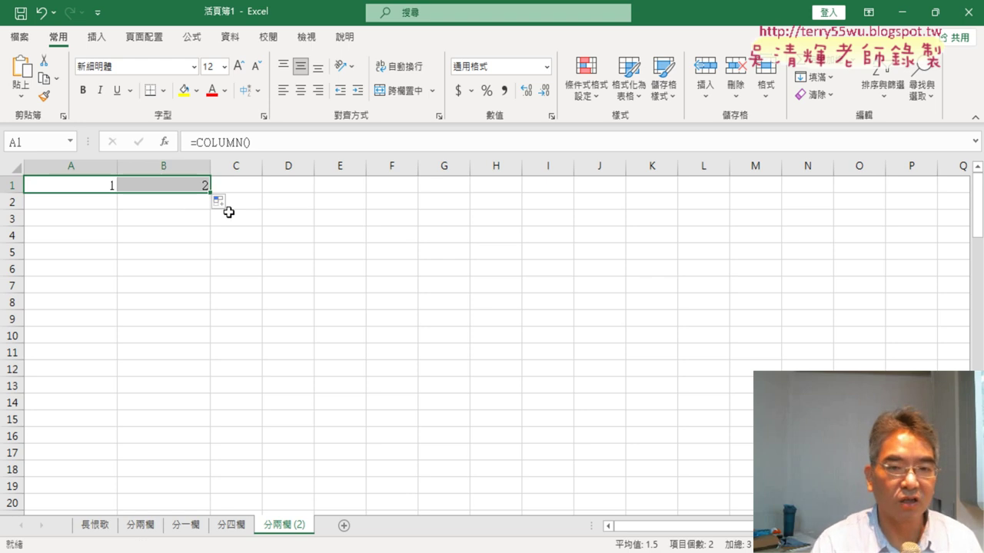
drag(210, 193, 210, 392)
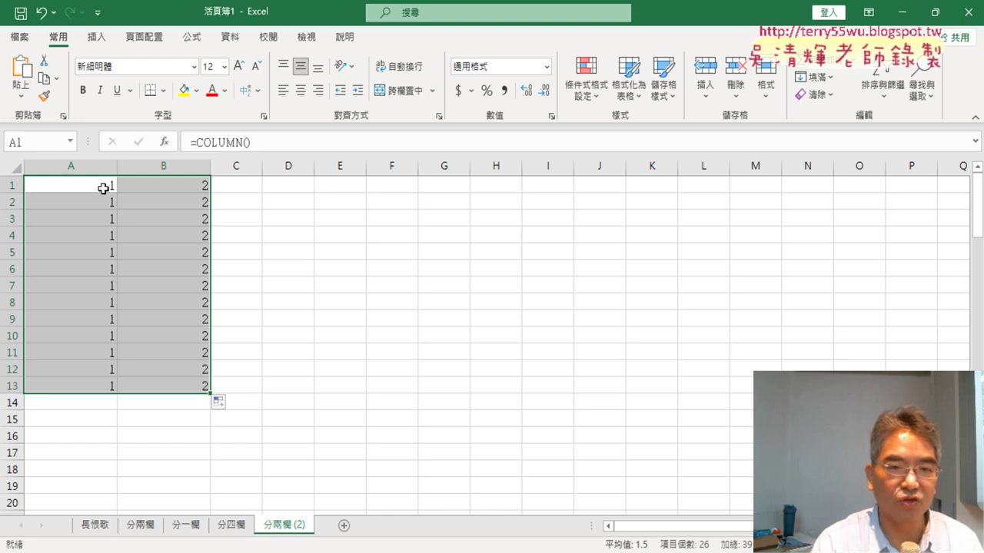
drag(103, 188, 184, 392)
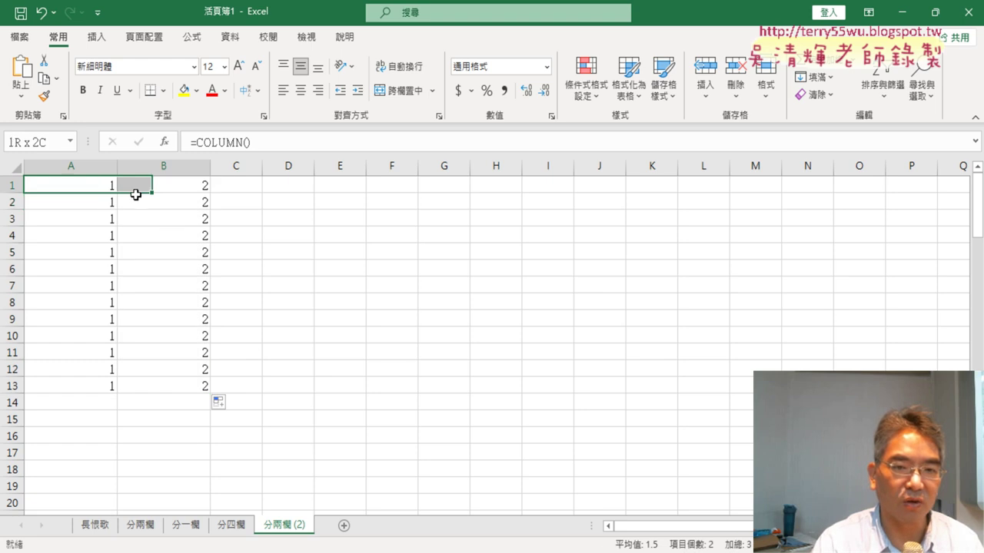
key(Delete)
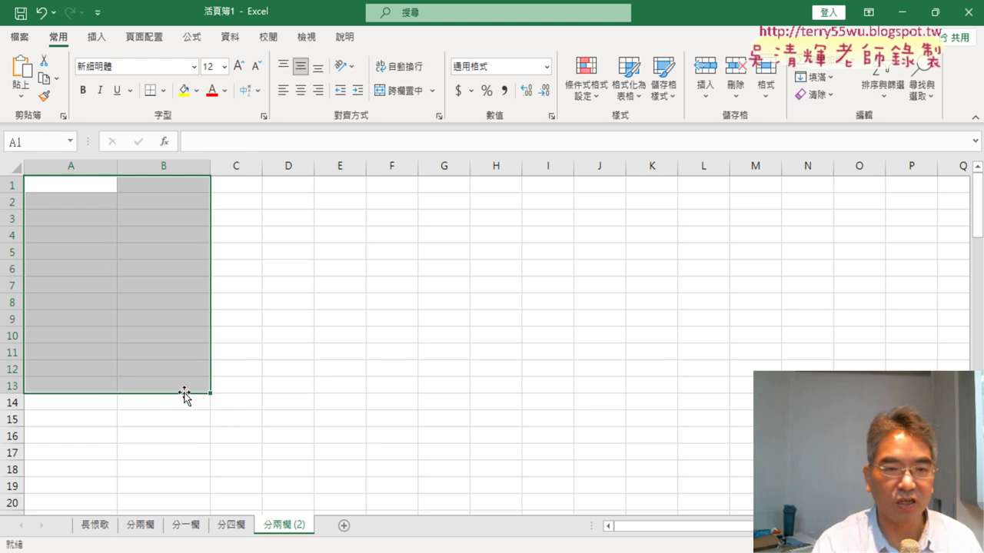
Insert =ROW() in A1 via Insert Function and fill it down to A18.
click(73, 188)
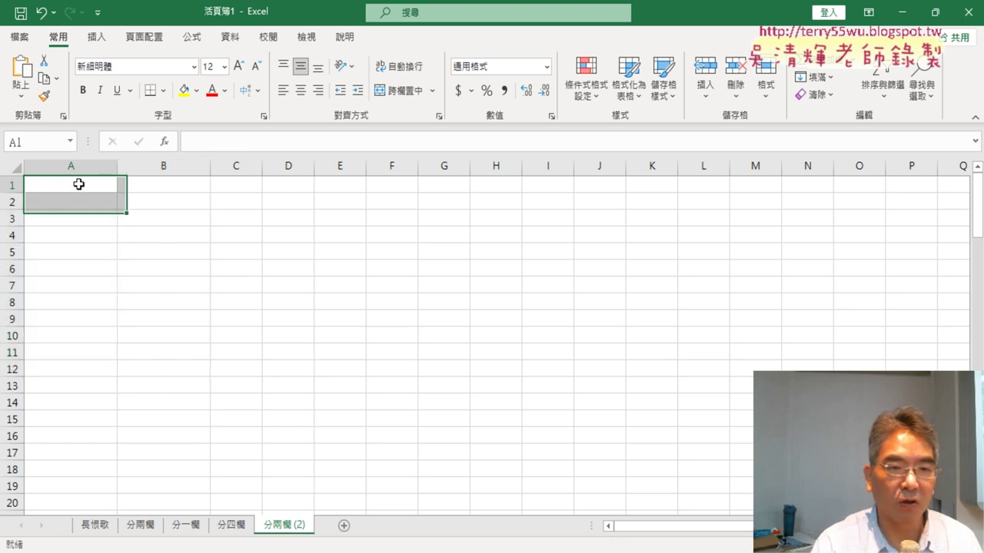
click(164, 141)
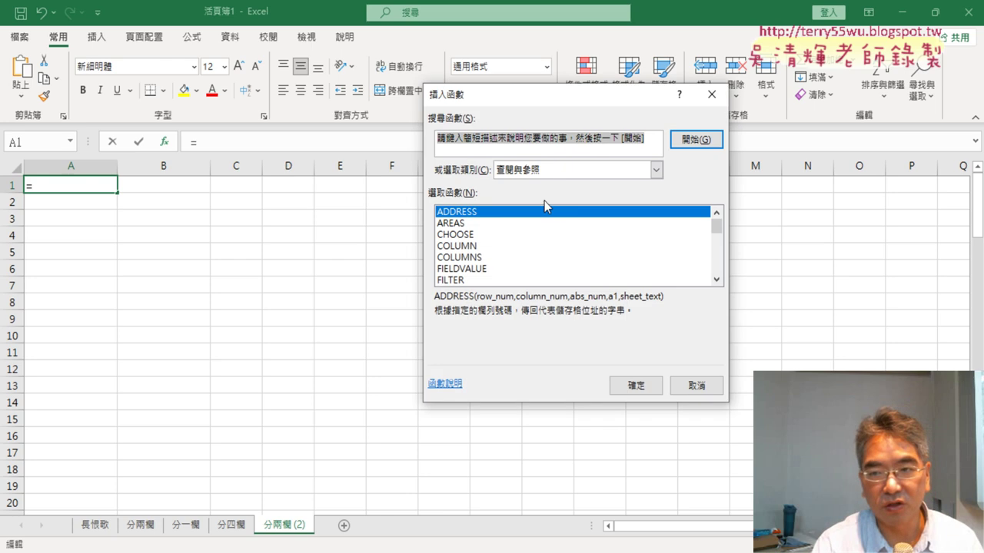
click(534, 175)
click(534, 175)
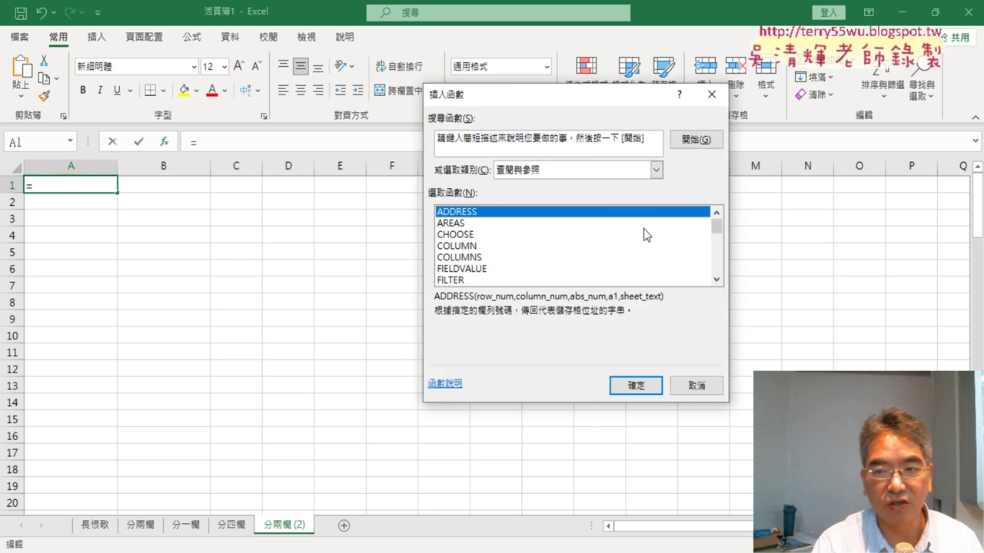
click(716, 280)
click(717, 281)
click(717, 282)
click(717, 281)
click(717, 281)
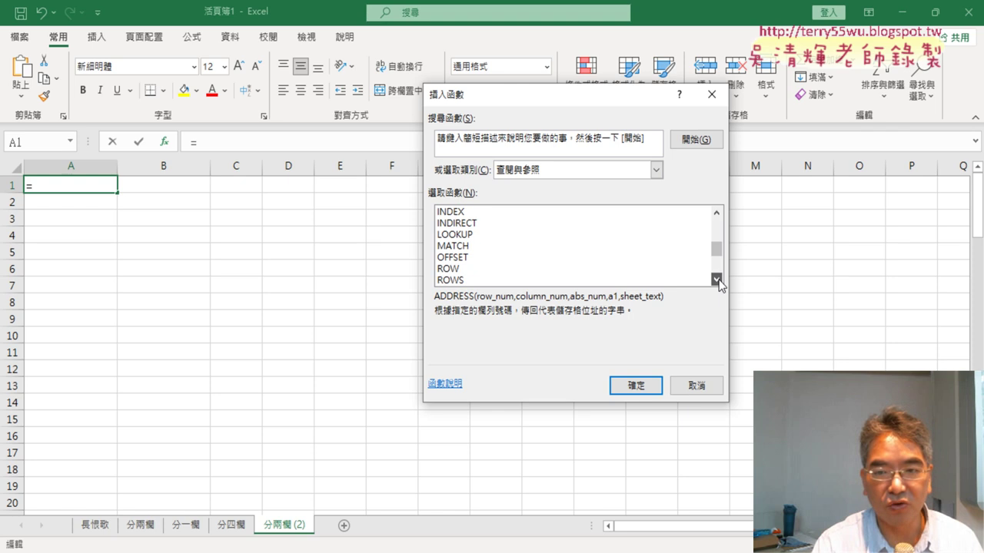
click(458, 270)
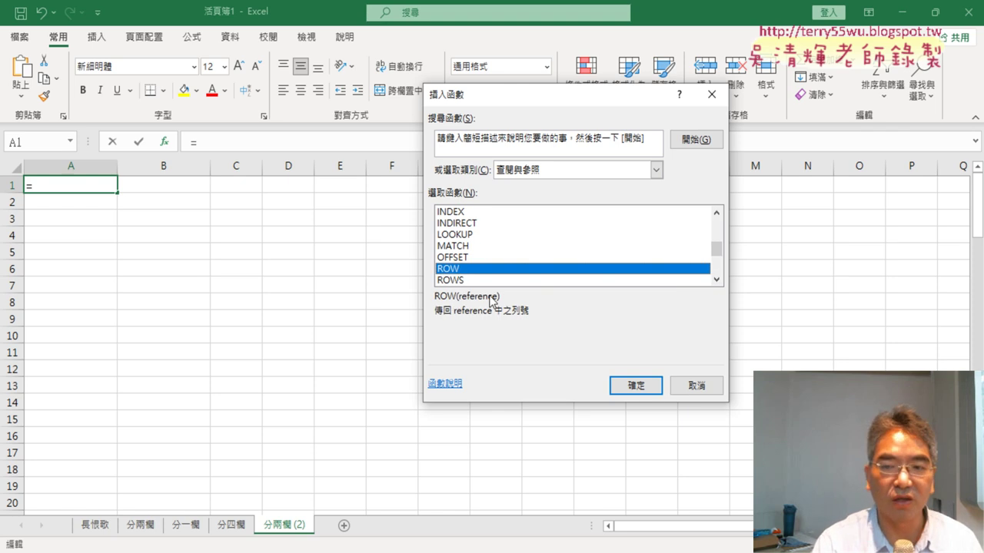
click(637, 385)
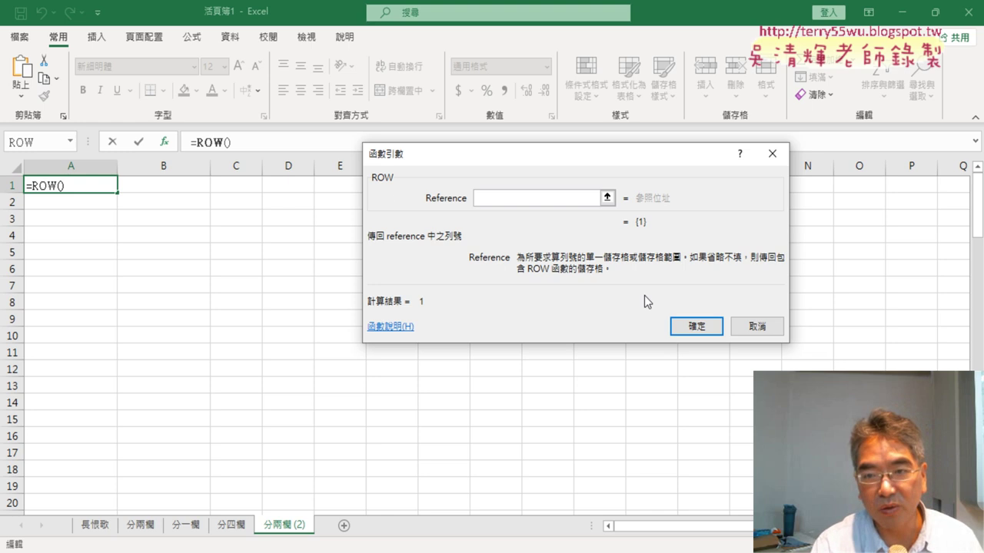
click(694, 325)
drag(117, 192, 106, 470)
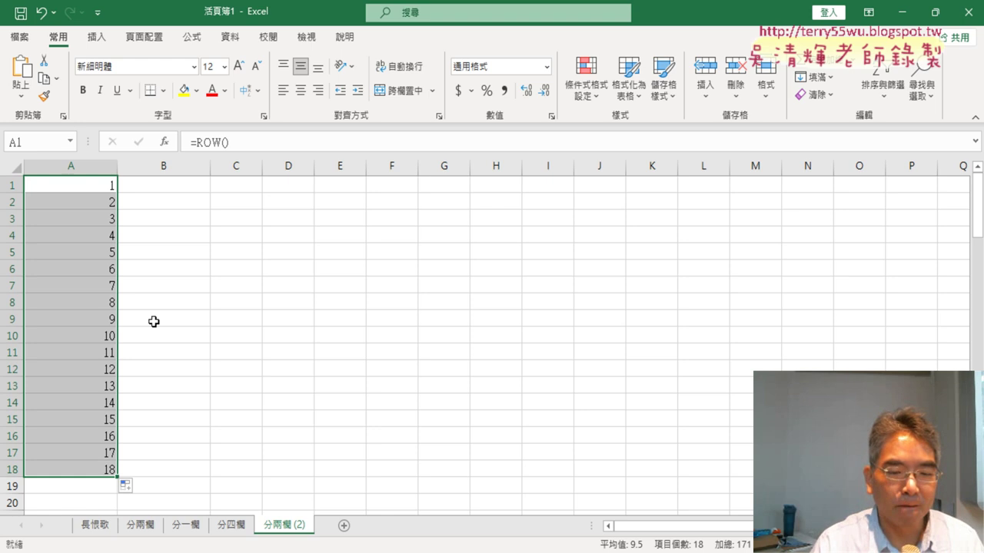
On 分兩欄, inspect B2's =MID(長恨歌!$A$1,1+(B$1-1)*7+($A2-1)*14,7) alongside the row 1 and column A numbers.
click(142, 532)
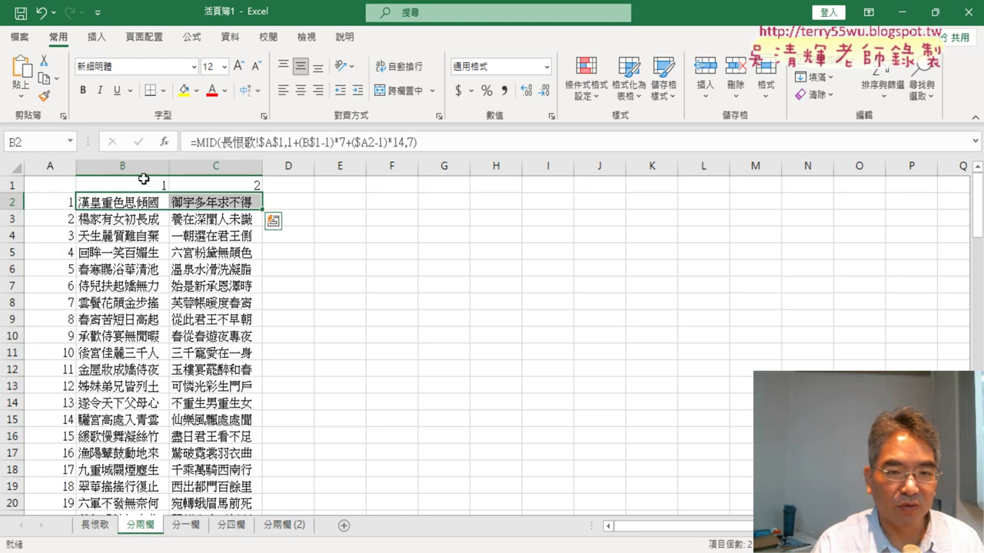
click(134, 198)
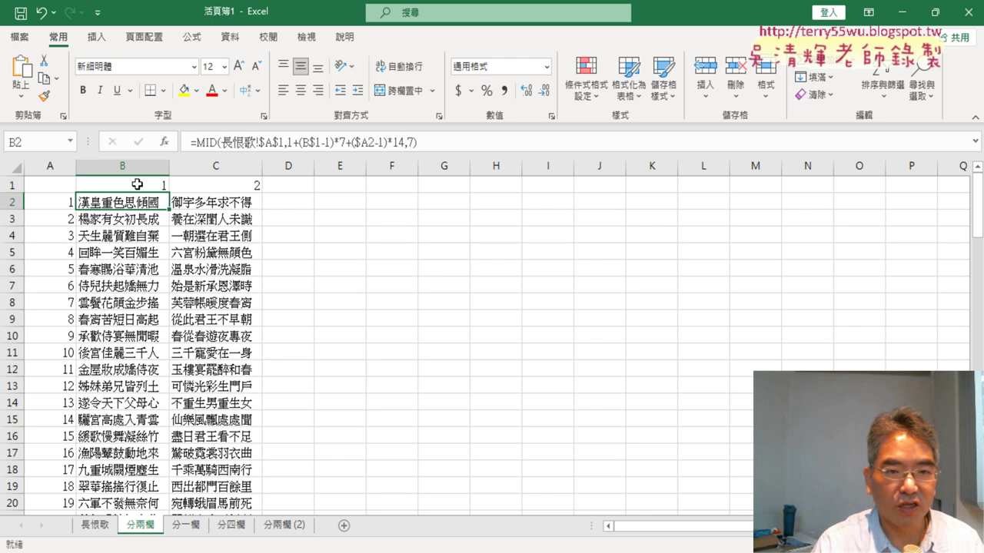
click(16, 185)
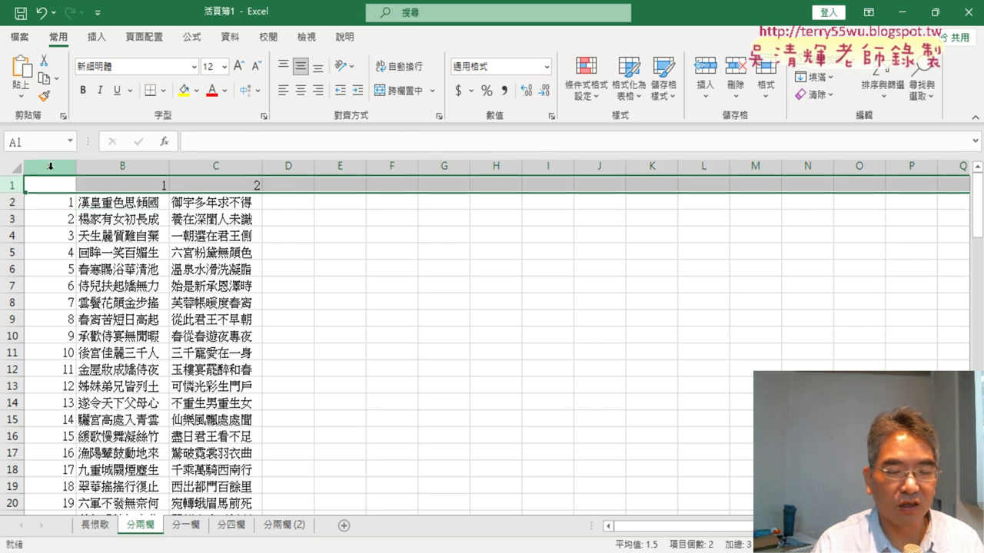
click(50, 168)
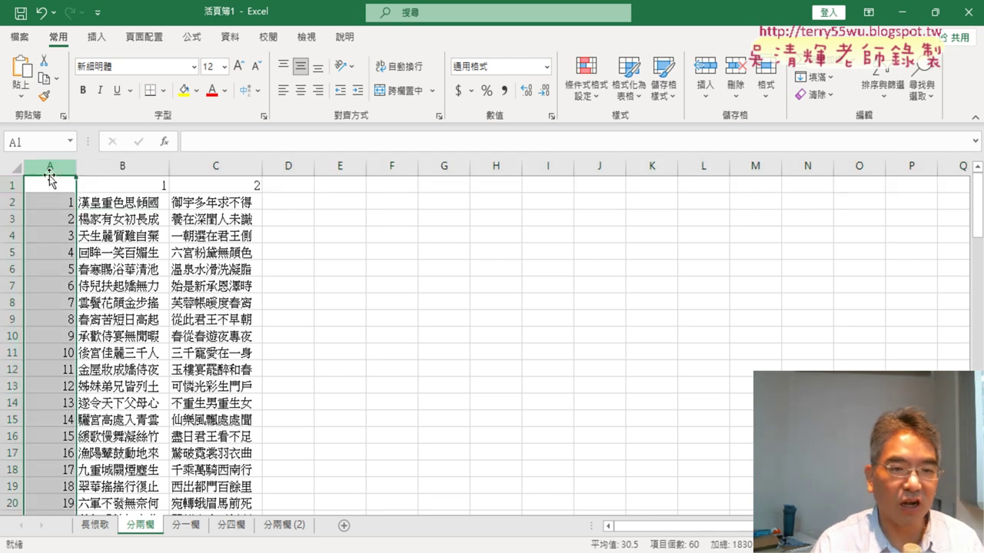
click(10, 184)
click(133, 205)
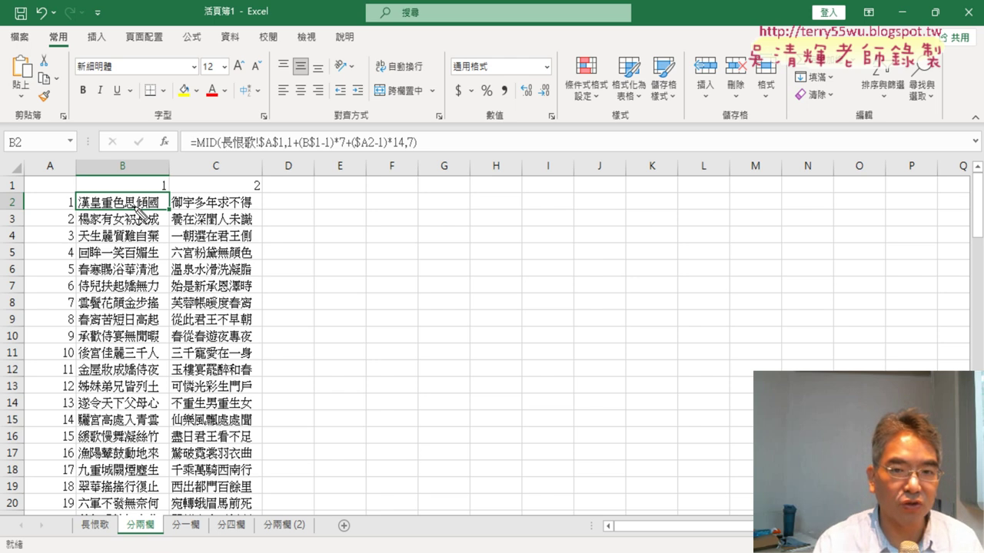
drag(301, 152, 318, 146)
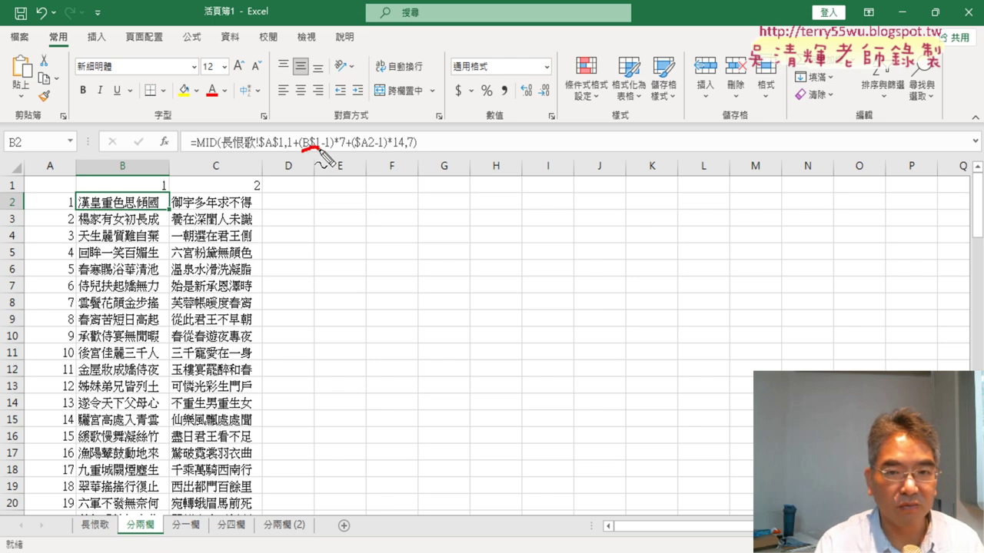
drag(360, 148, 371, 151)
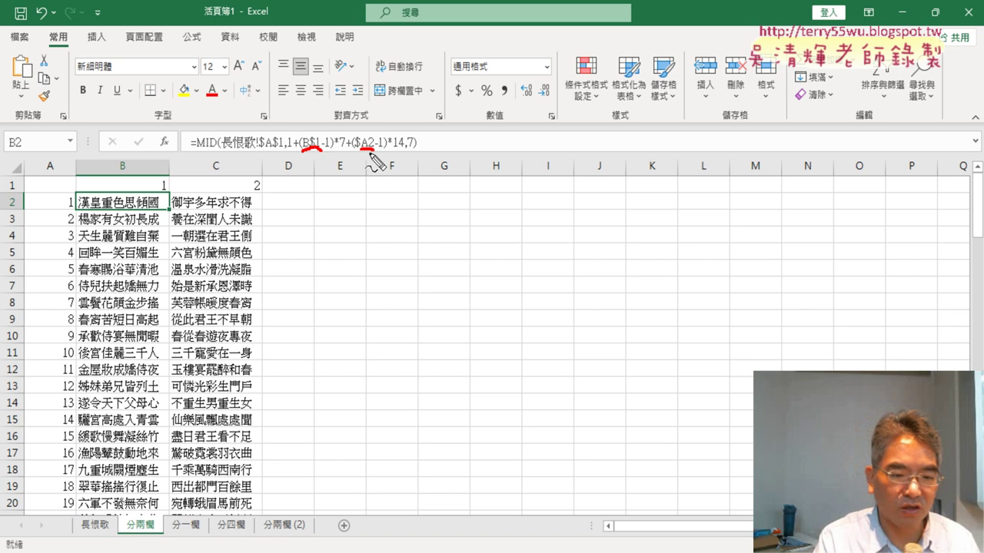
key(Escape)
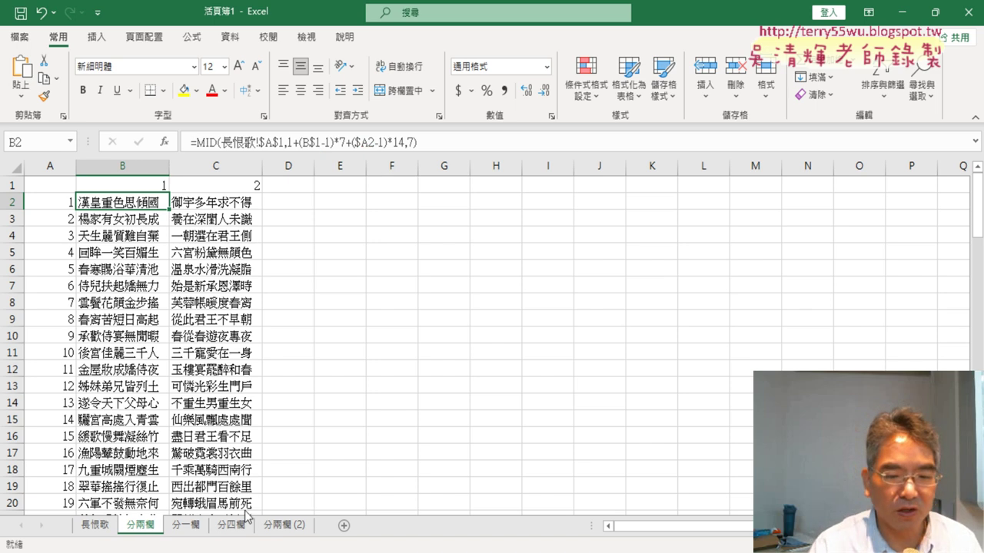
Rename the 分兩欄 (2) sheet to 分兩欄 (COLUMN&ROW).
click(185, 530)
click(224, 531)
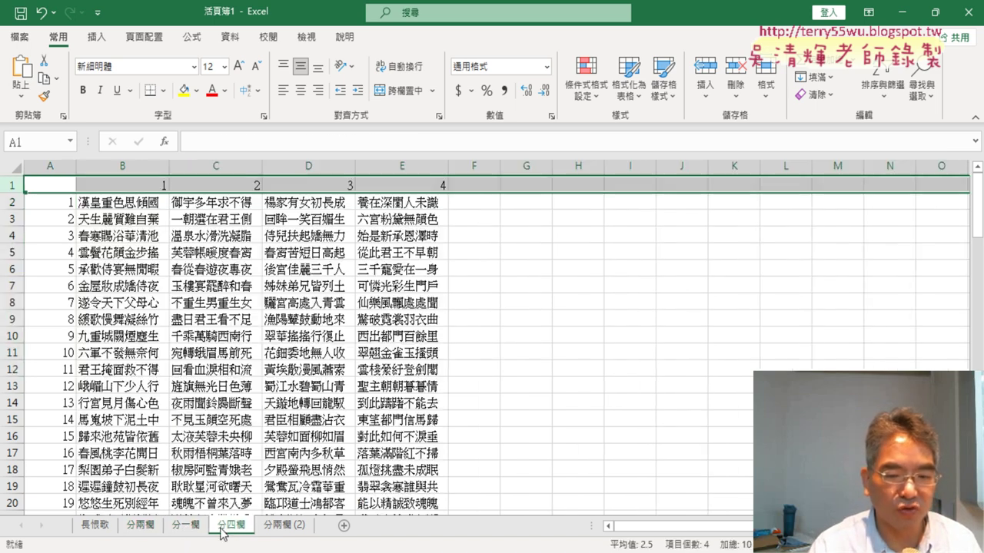
click(286, 530)
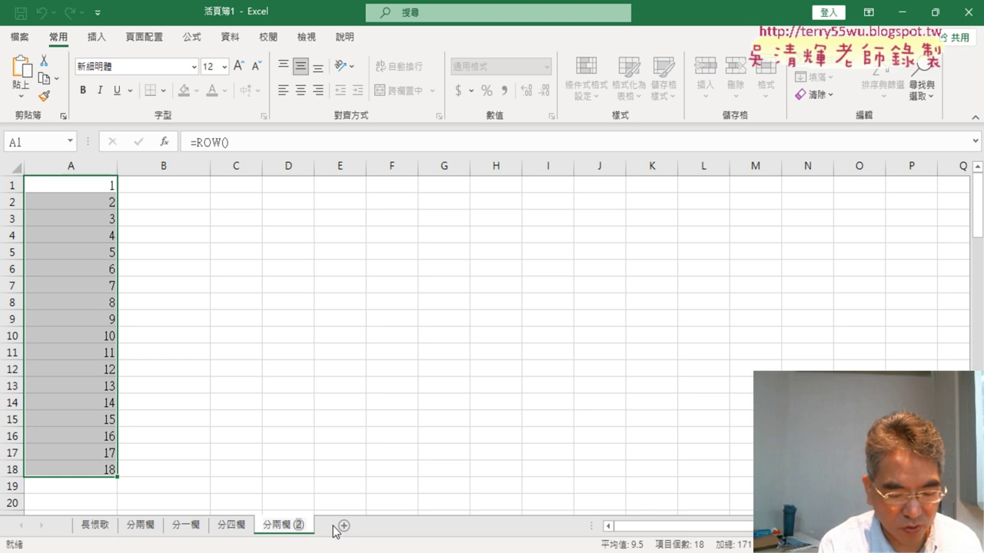
text(COL)
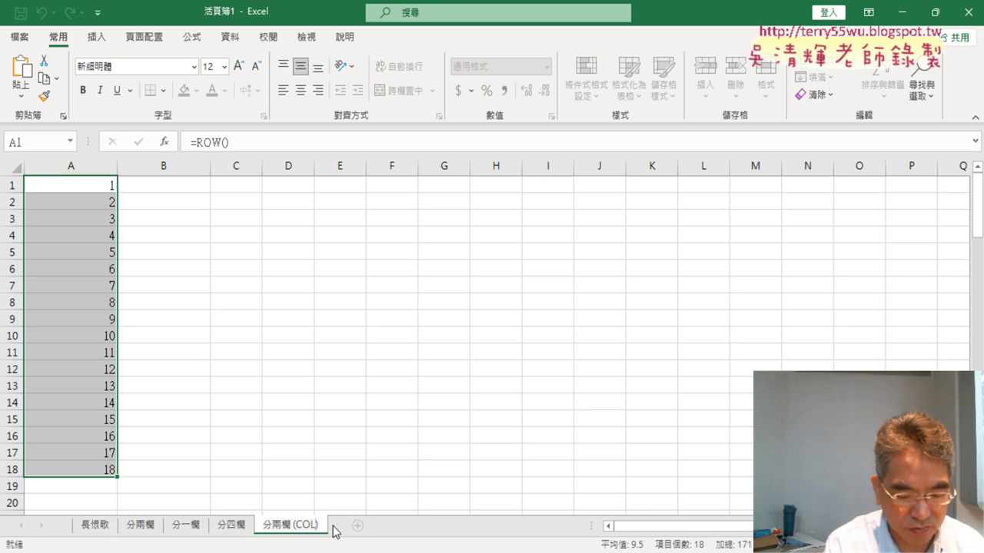
text(UMN)
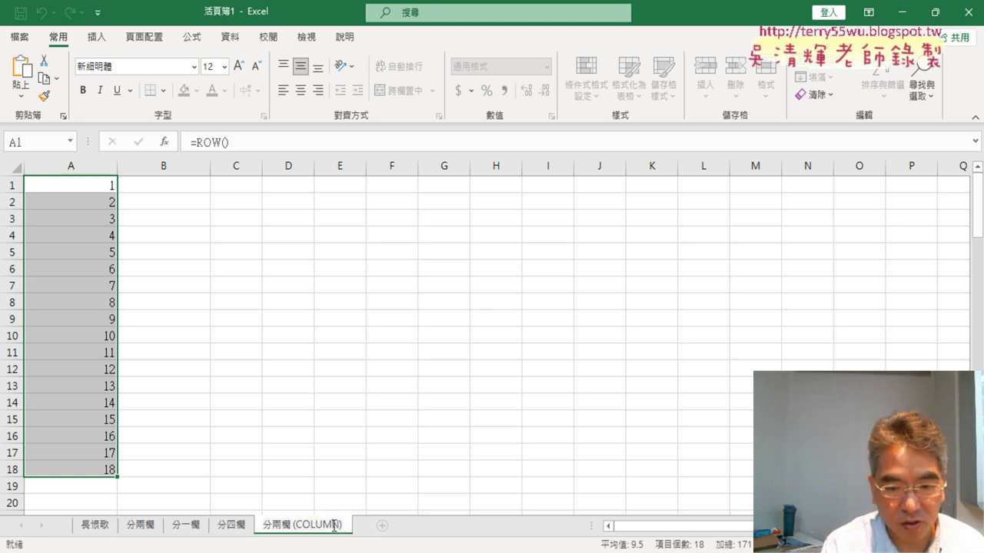
text(&)
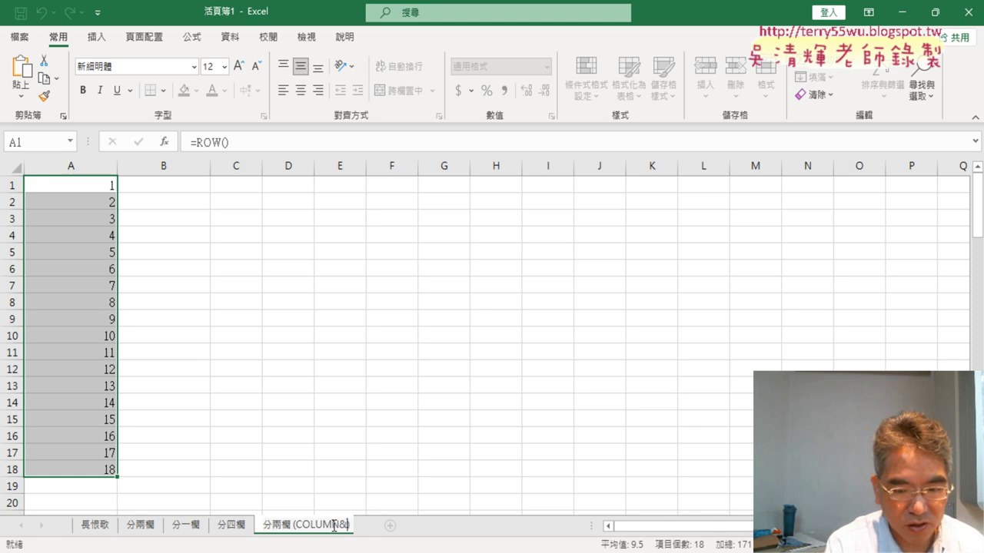
text(ROW)
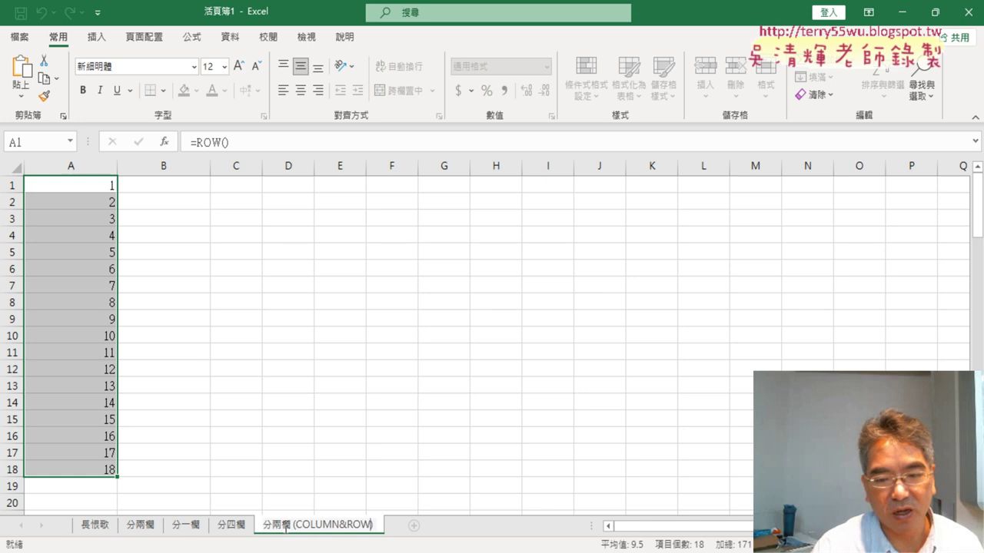
key(Return)
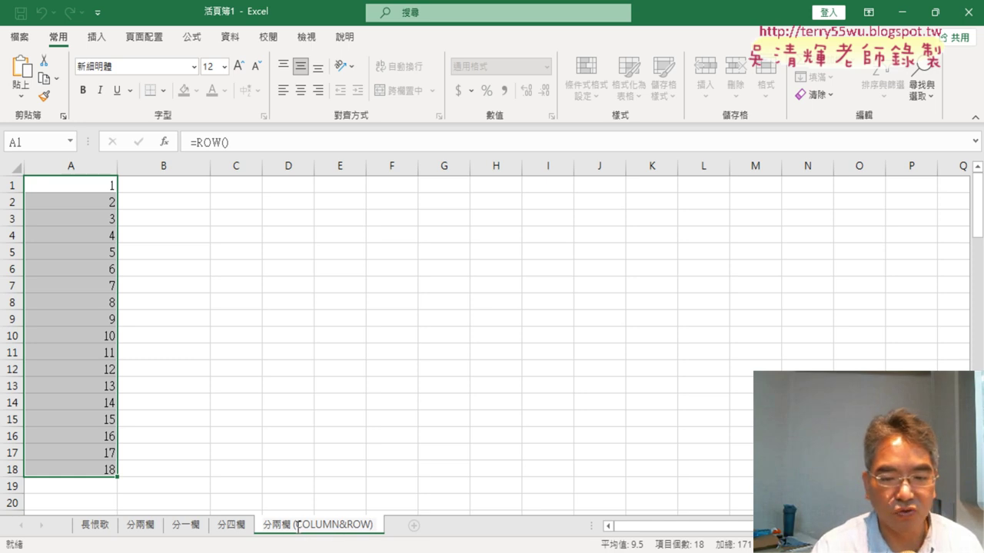
drag(298, 527, 374, 526)
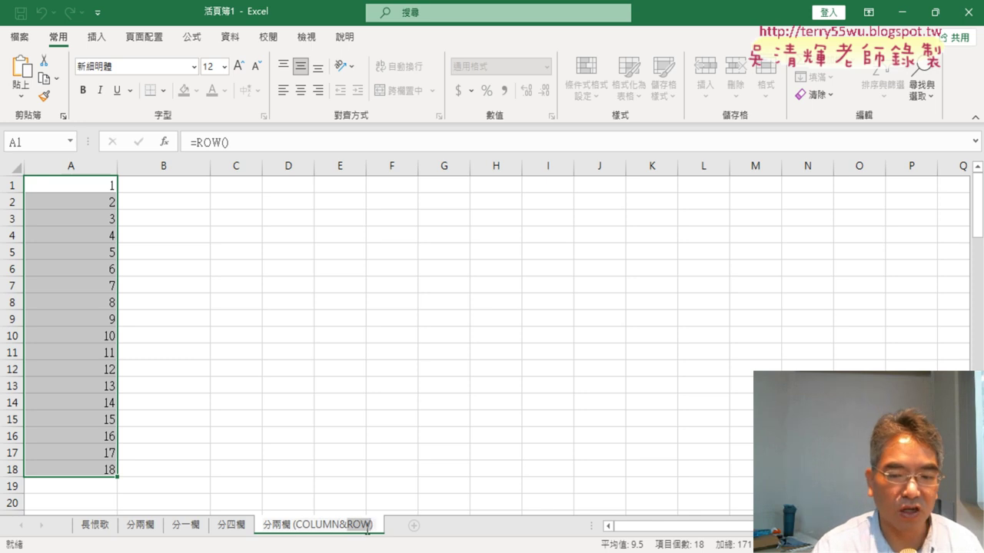
click(338, 412)
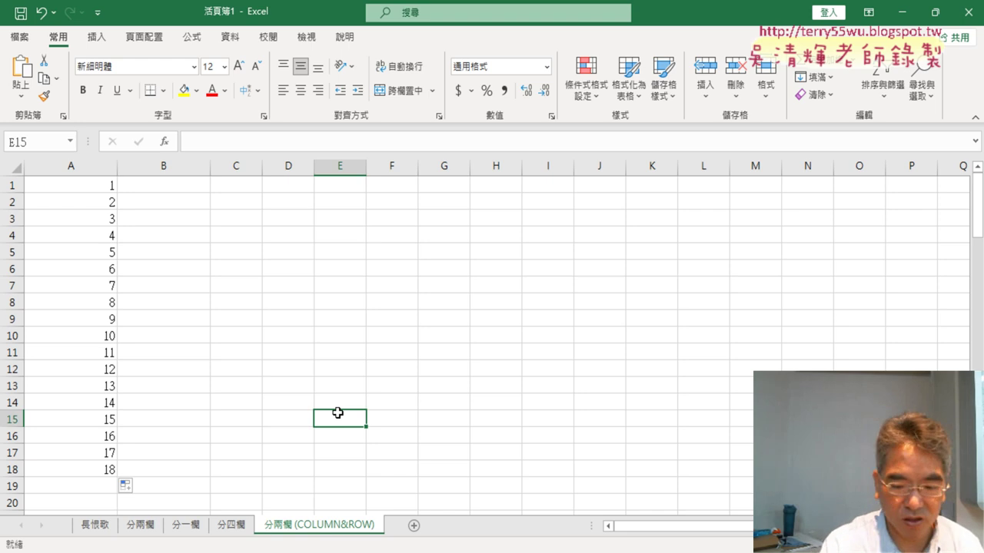
Replace ROW() in A1's formula with 1+(COLUMN()-1)*7 in the formula bar.
key(ctrl+Home)
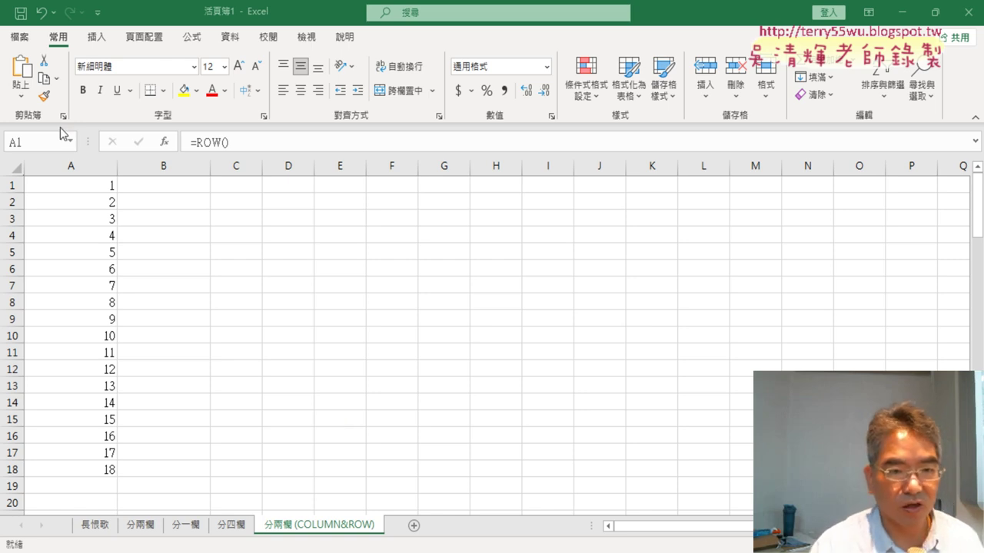
click(99, 184)
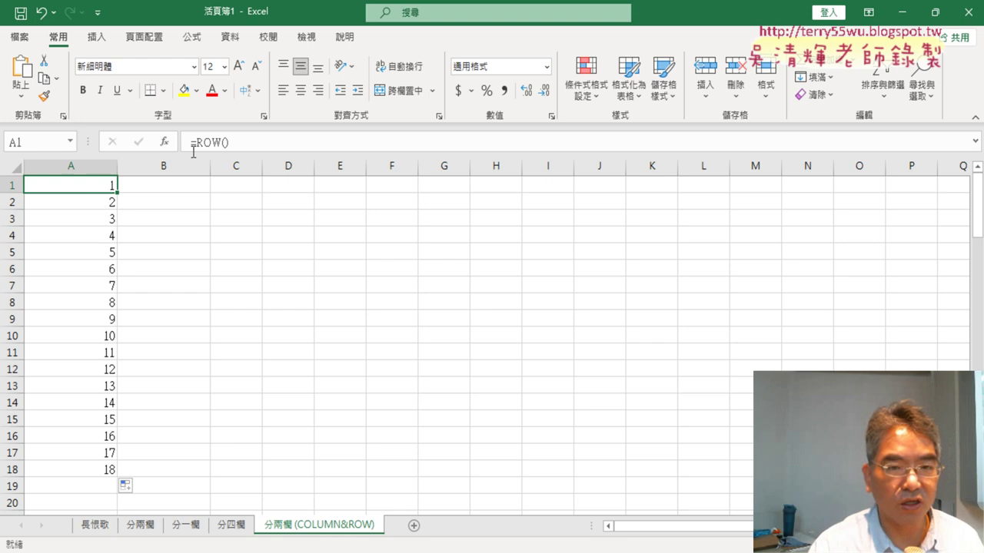
drag(197, 144, 230, 143)
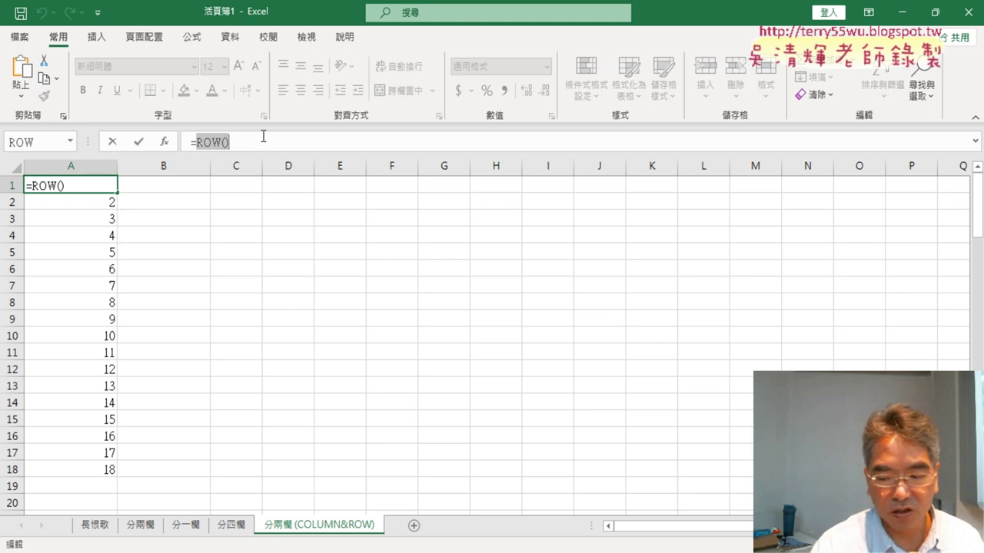
key(BackSpace)
text(1+)
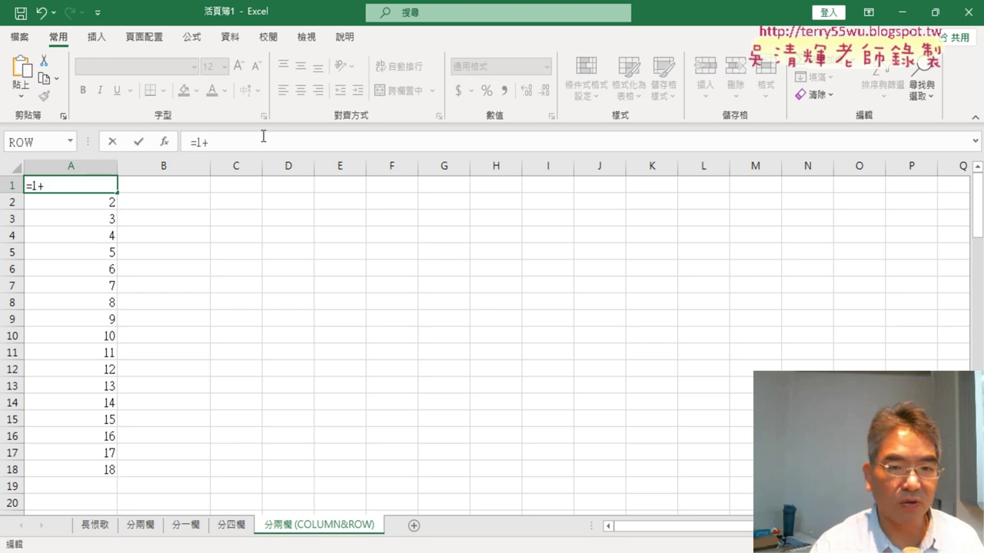
text(ㄒ)
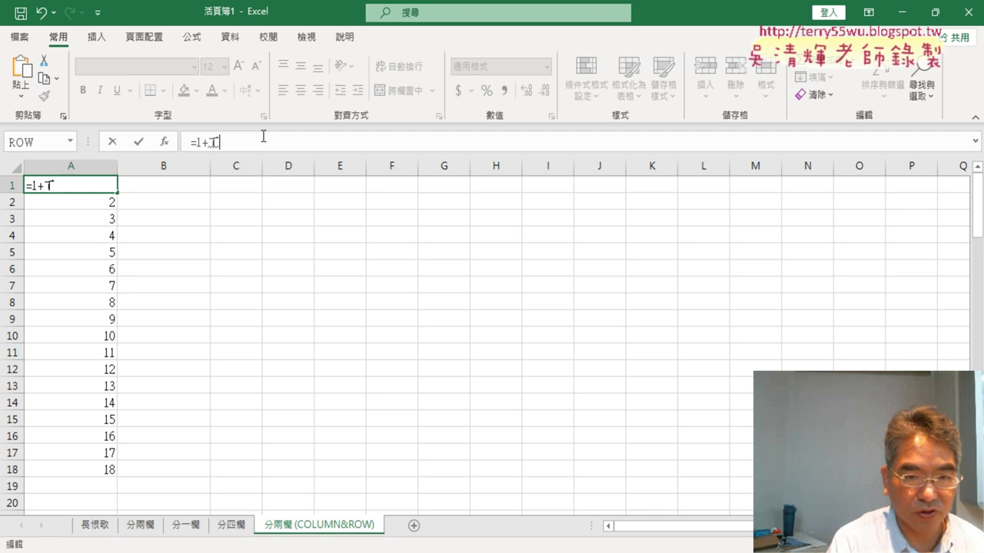
text(ㄛ)
key(BackSpace)
key(BackSpace)
text(c)
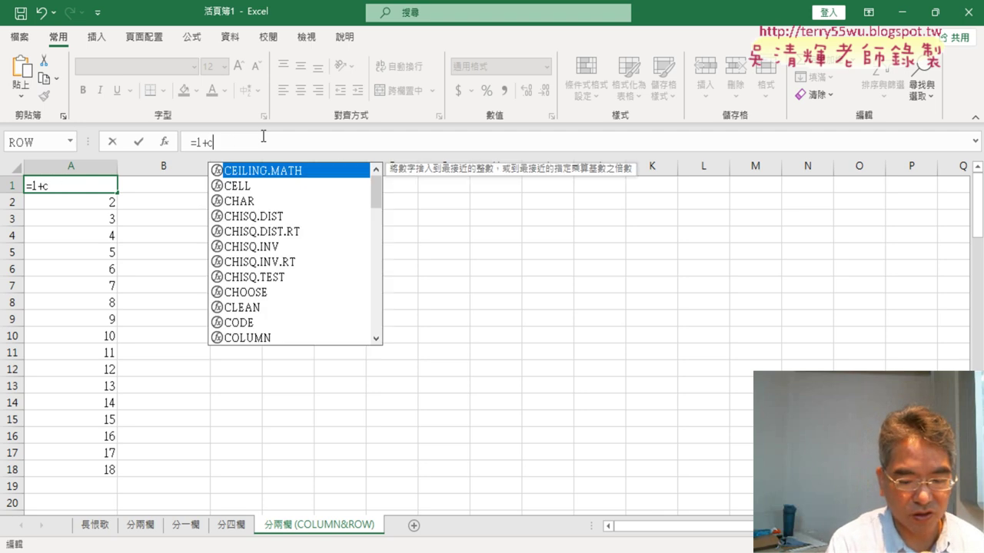
text(o)
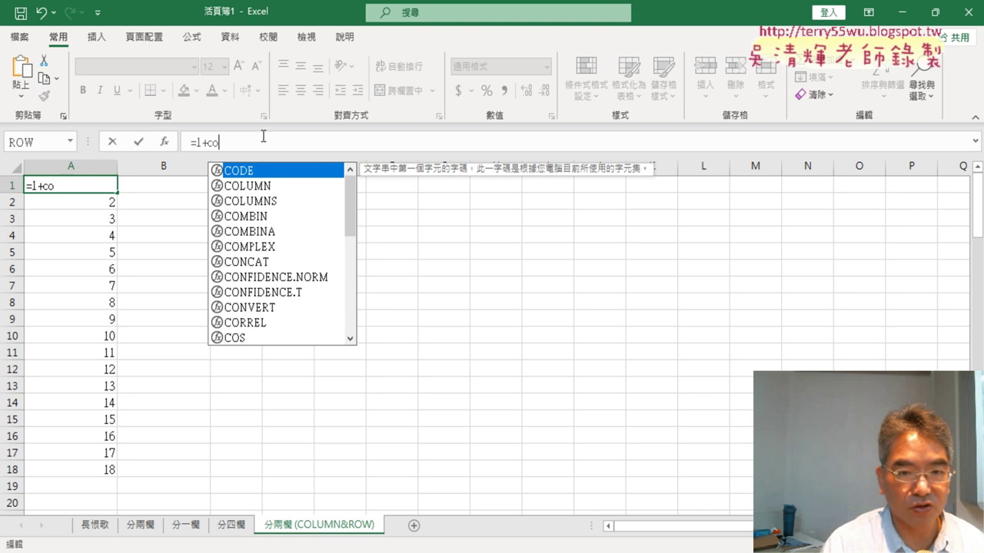
double_click(260, 188)
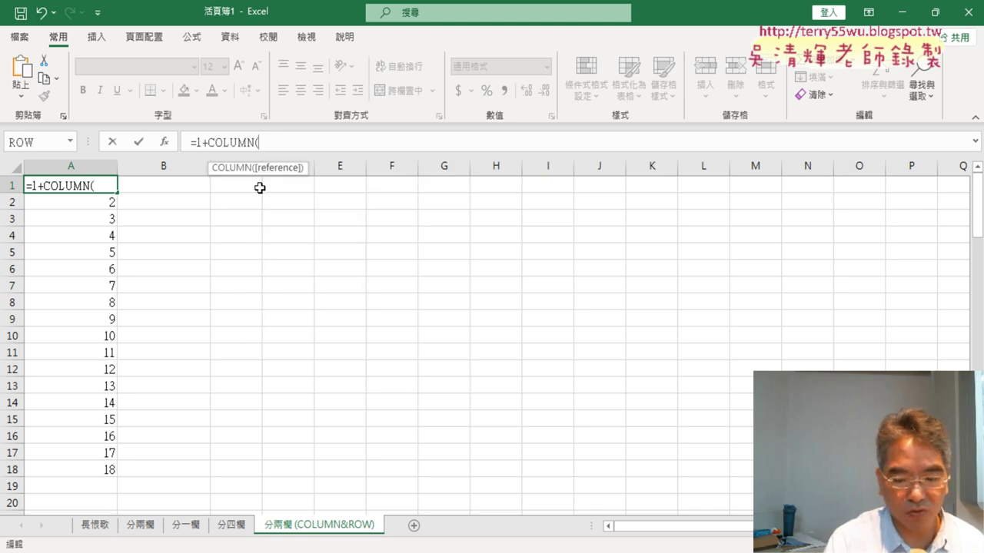
text())
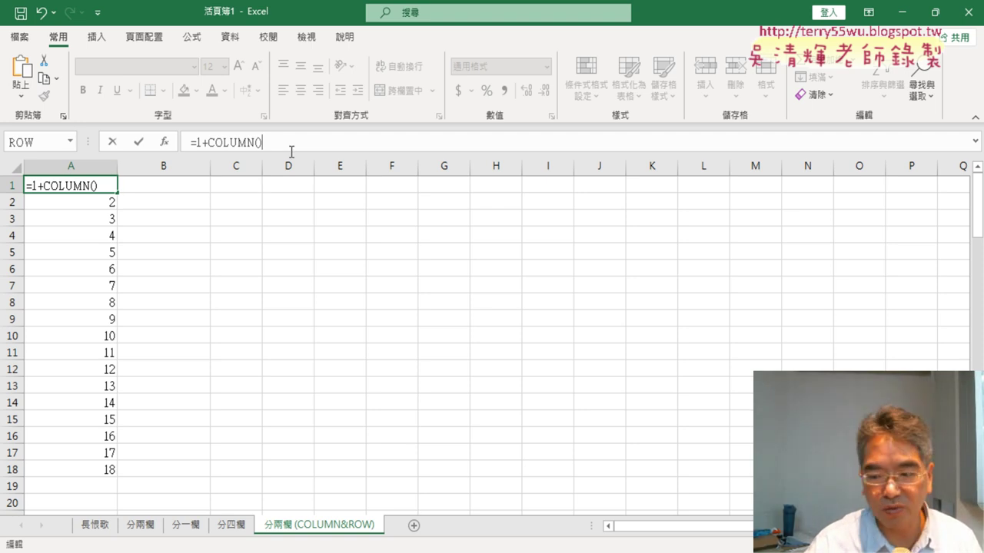
text(-1)
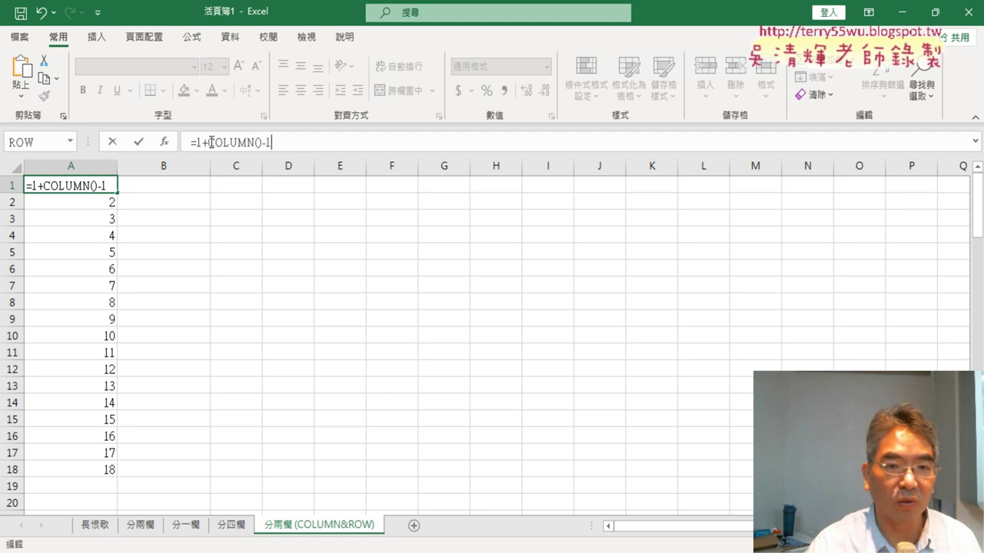
click(208, 143)
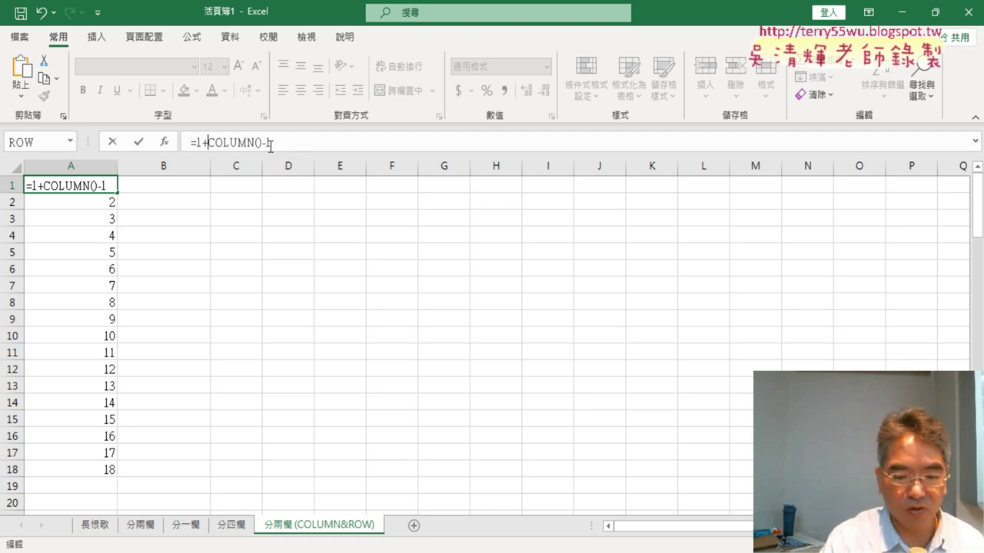
text(()
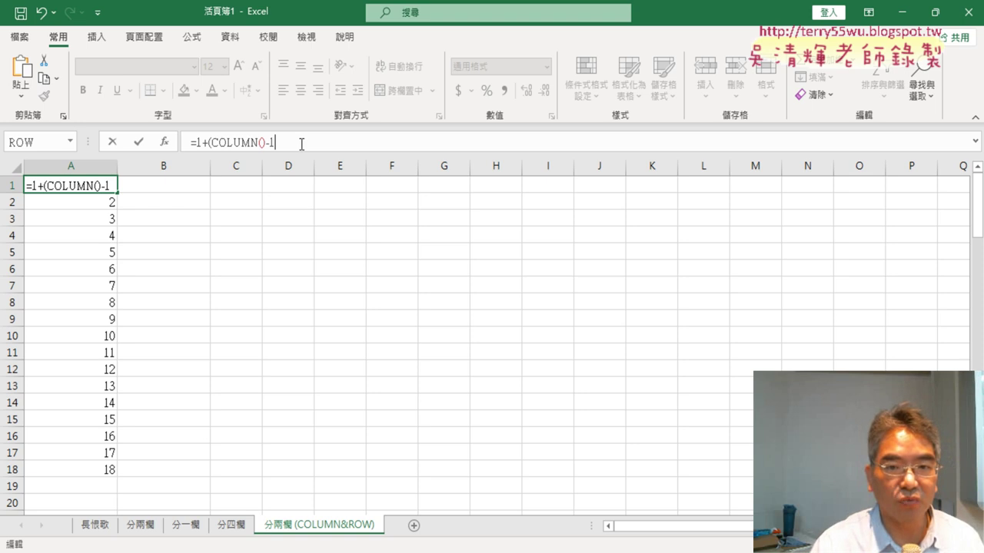
text()-1))
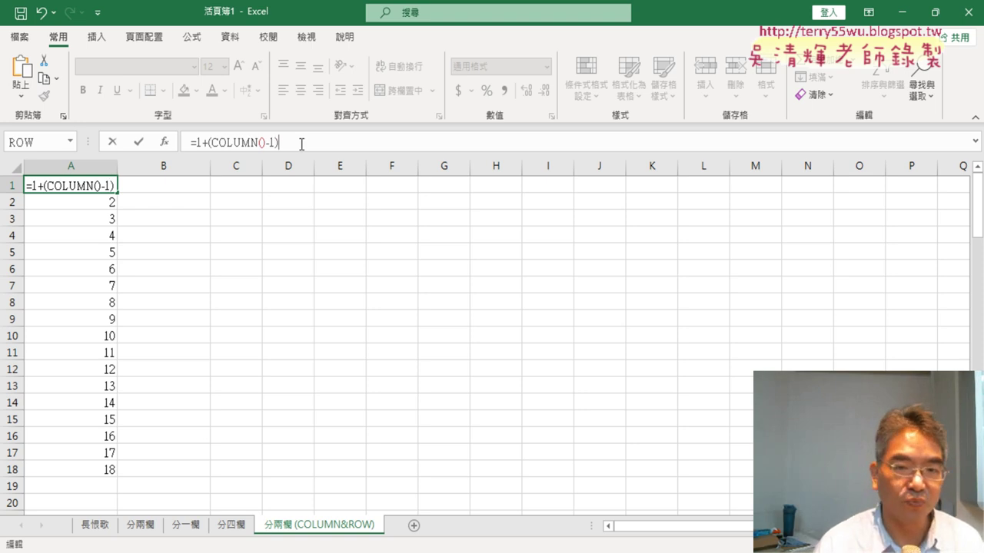
text(*7)
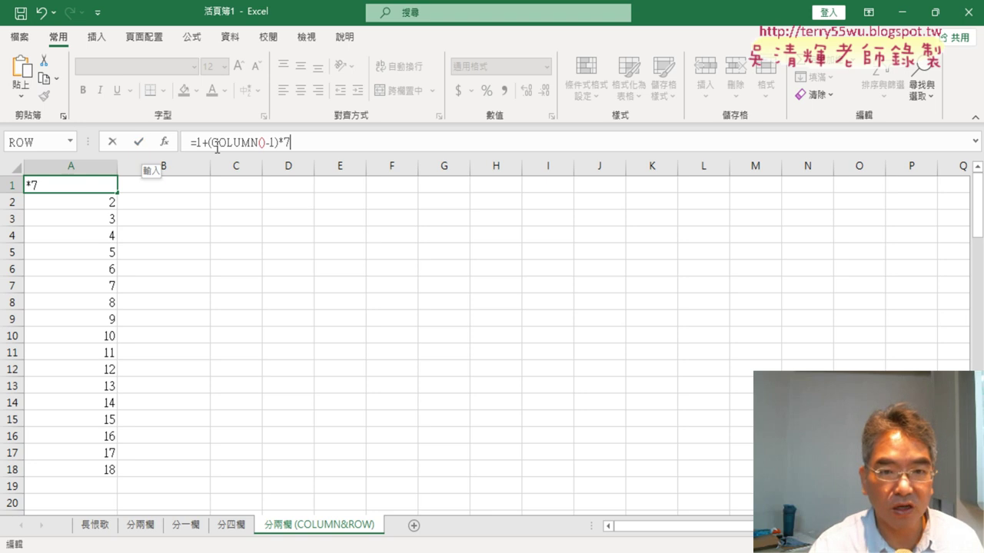
drag(225, 142, 267, 140)
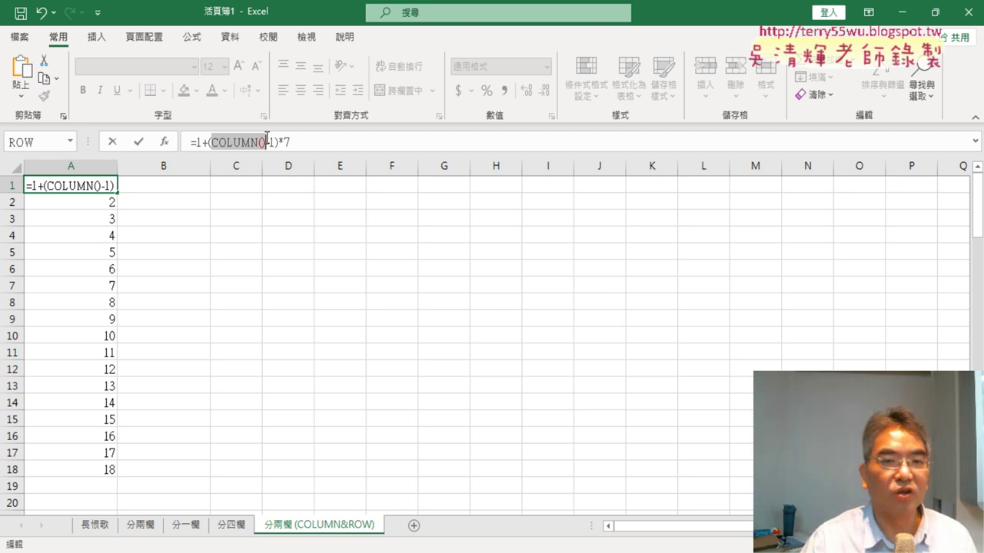
Commit =1+(COLUMN()-1)*7 in A1 and fill it across A1:B18, giving 1s and 8s.
click(140, 143)
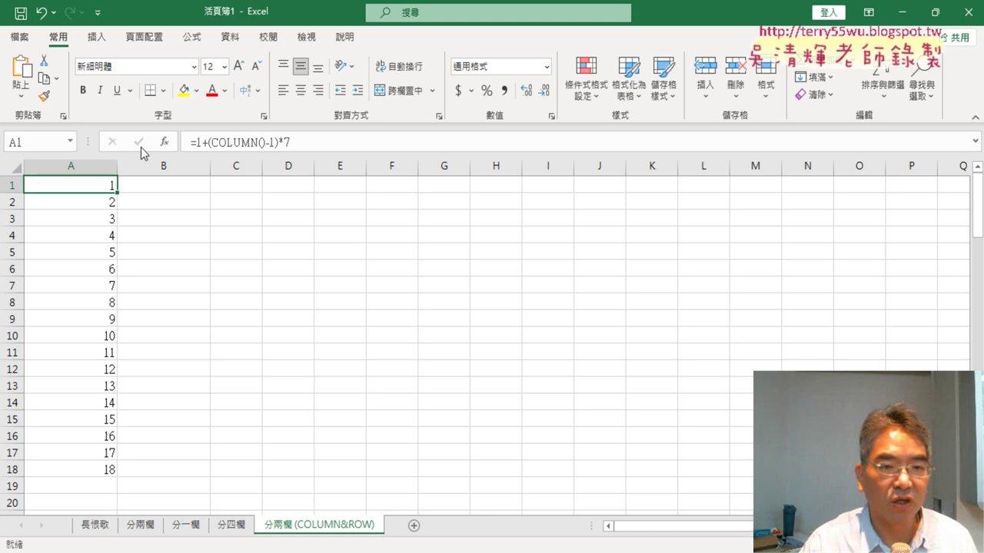
drag(121, 195, 206, 194)
click(216, 200)
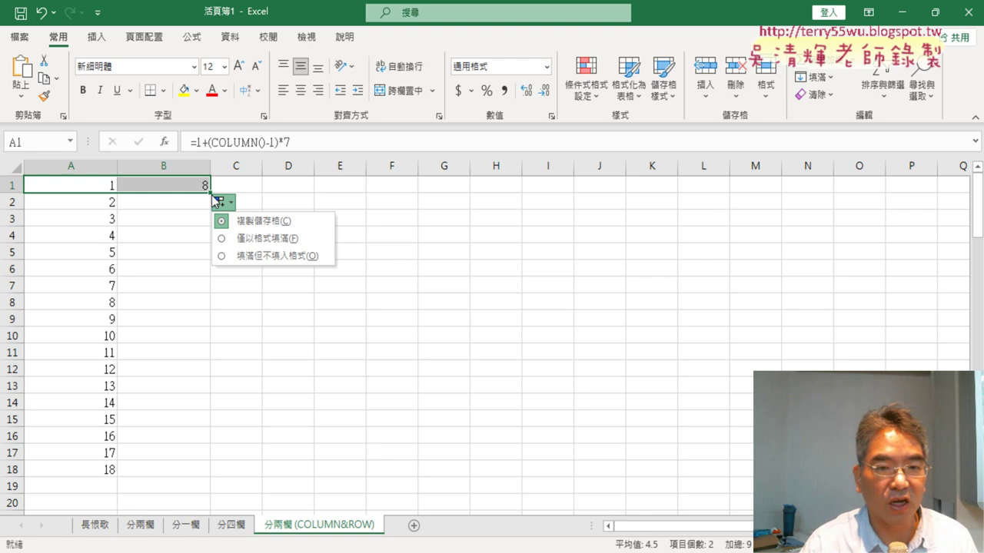
click(212, 192)
drag(212, 193, 192, 473)
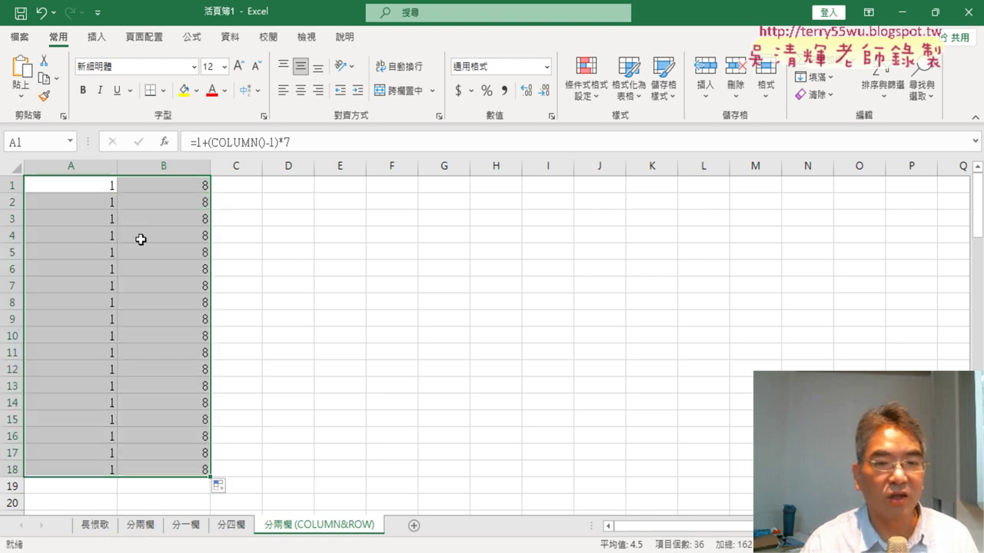
click(92, 183)
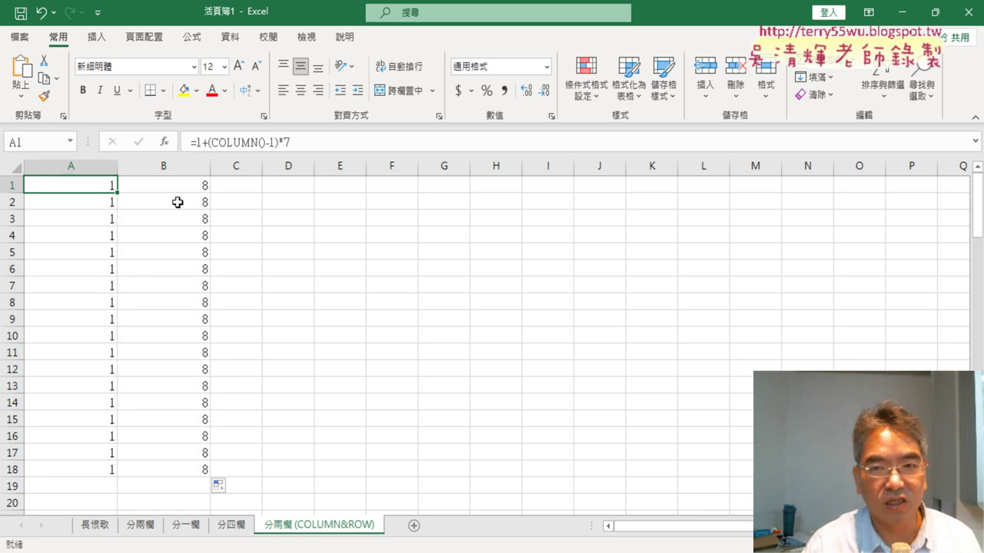
drag(90, 202, 176, 202)
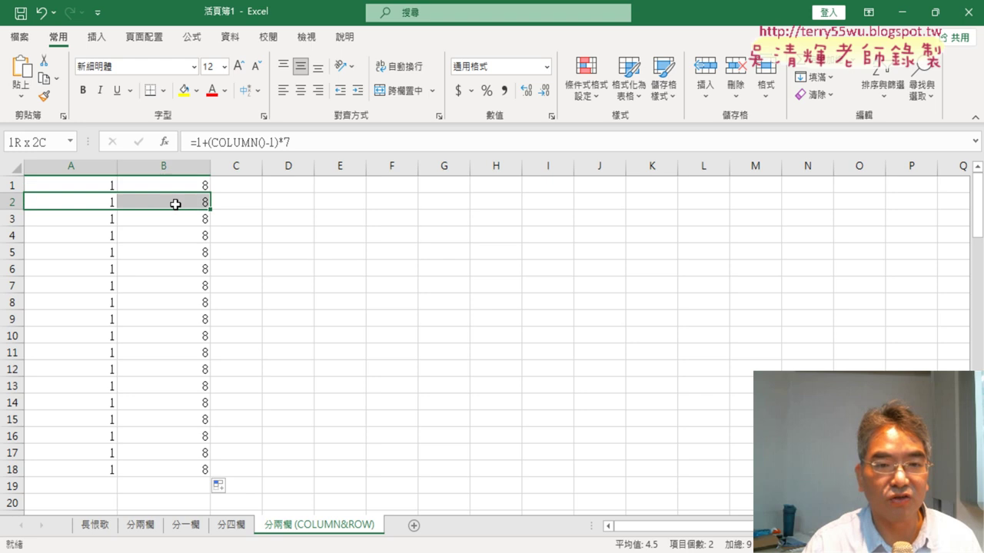
click(108, 187)
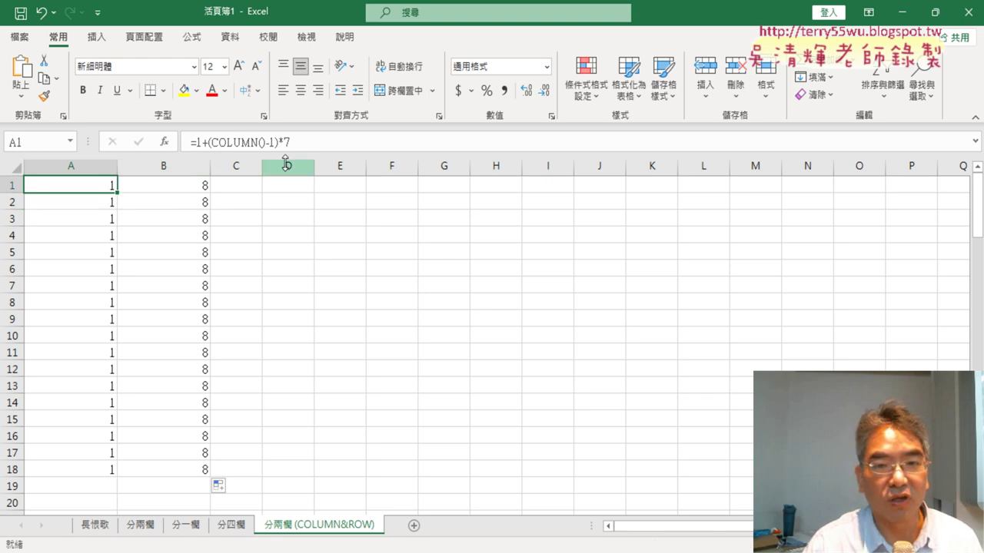
Append +(ROW()-1)*14 to A1's formula and refill A1:B18, giving 1/8 through 239/246.
click(334, 141)
text(+)
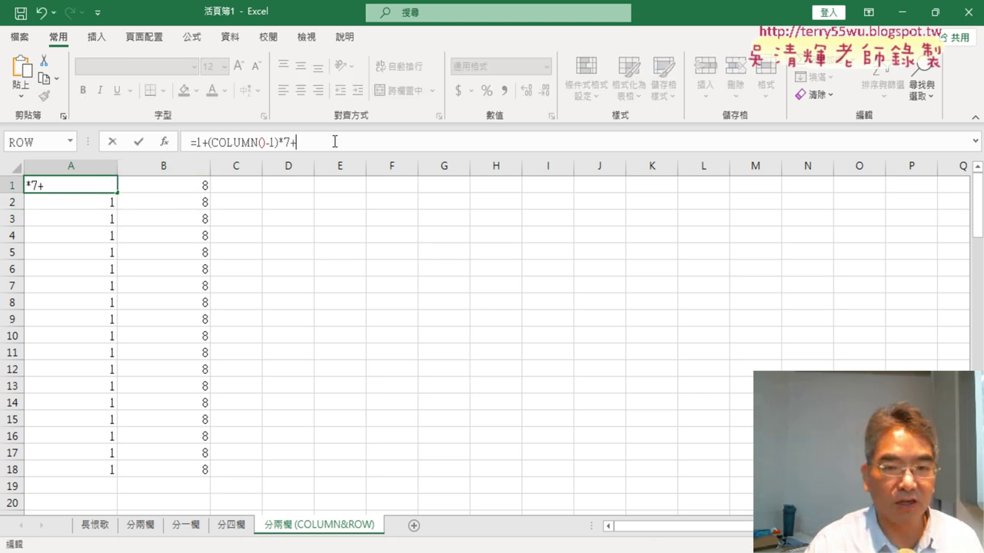
text(row)
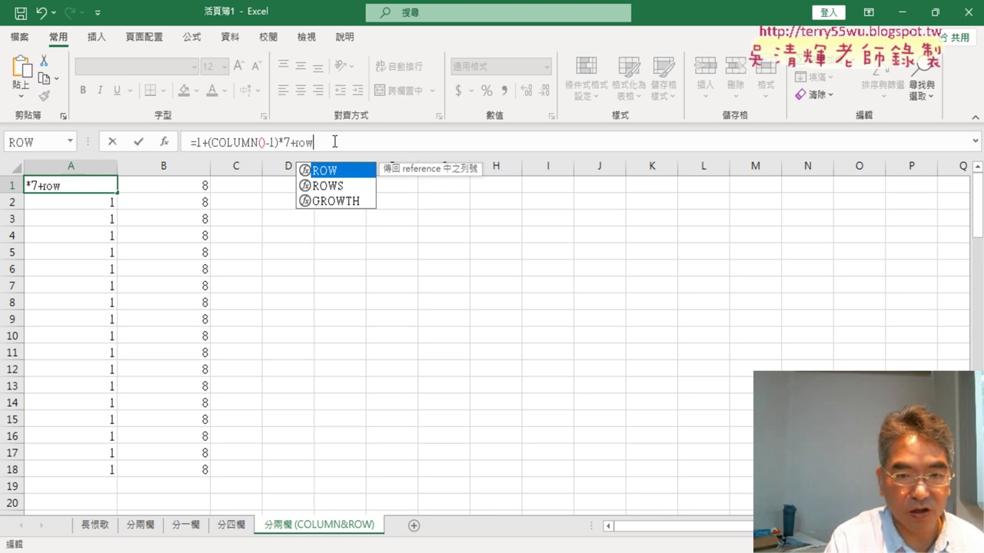
text(())
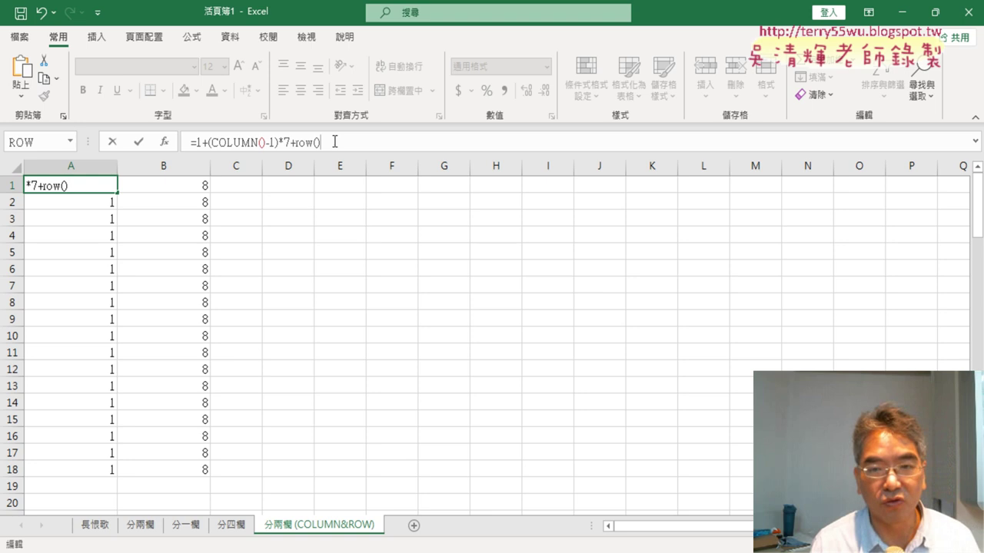
text(-)
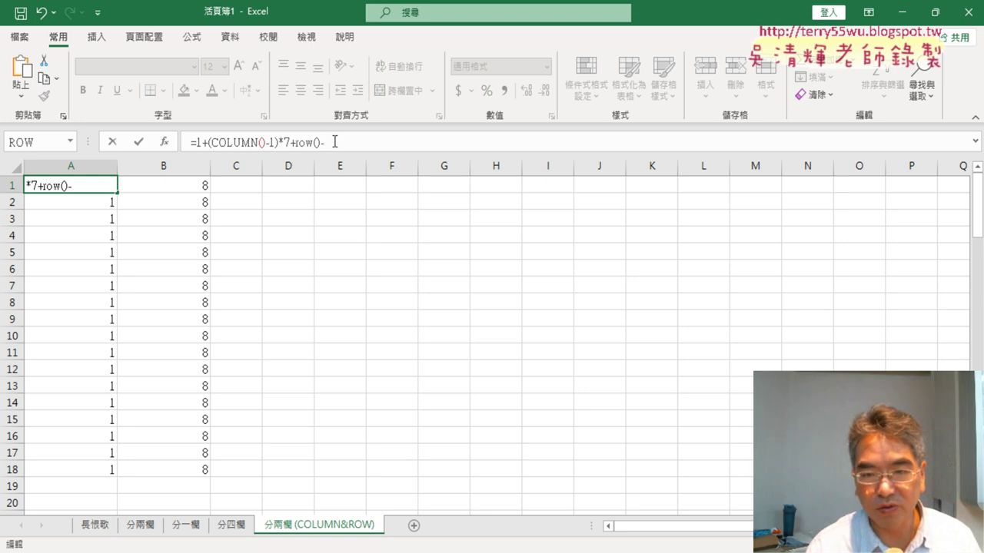
text(1)
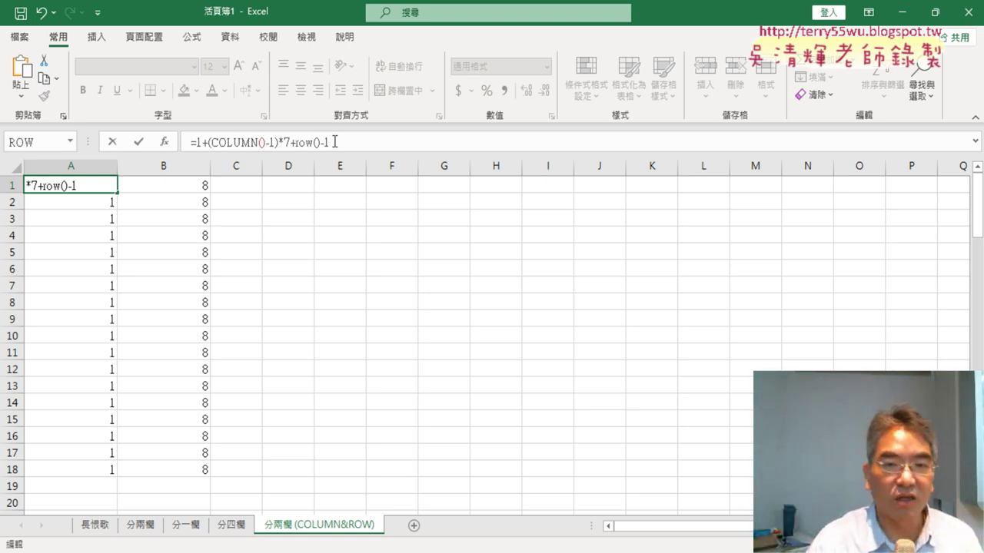
click(297, 144)
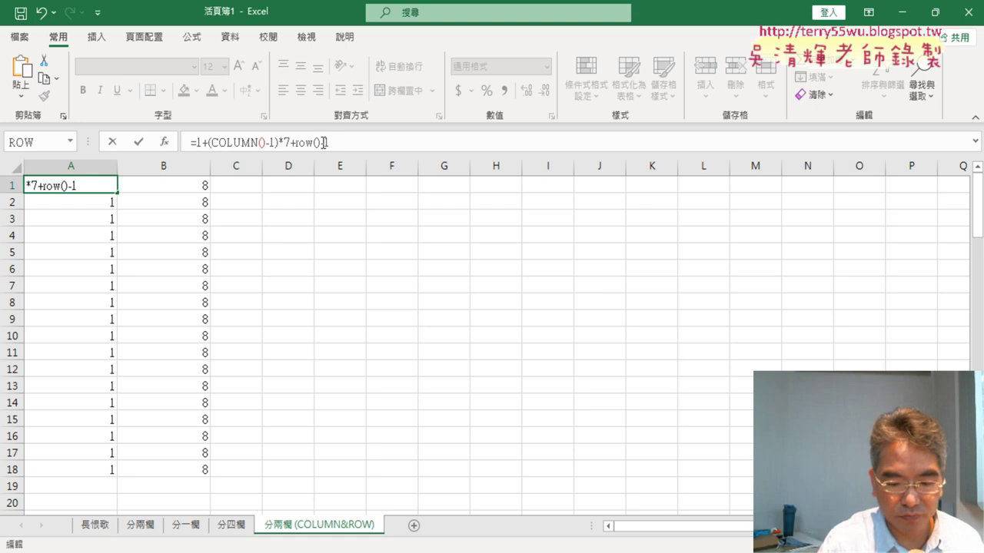
text(()
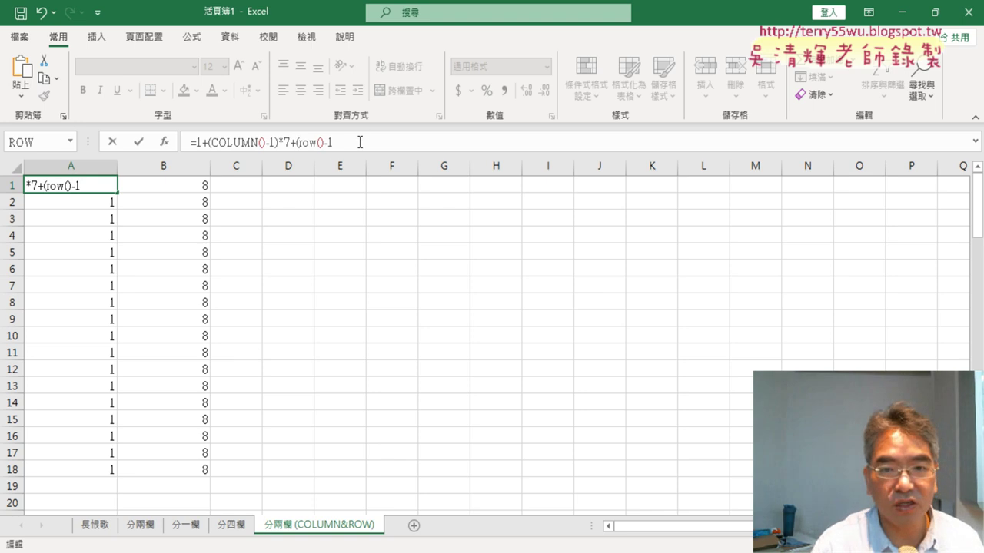
click(360, 142)
text())
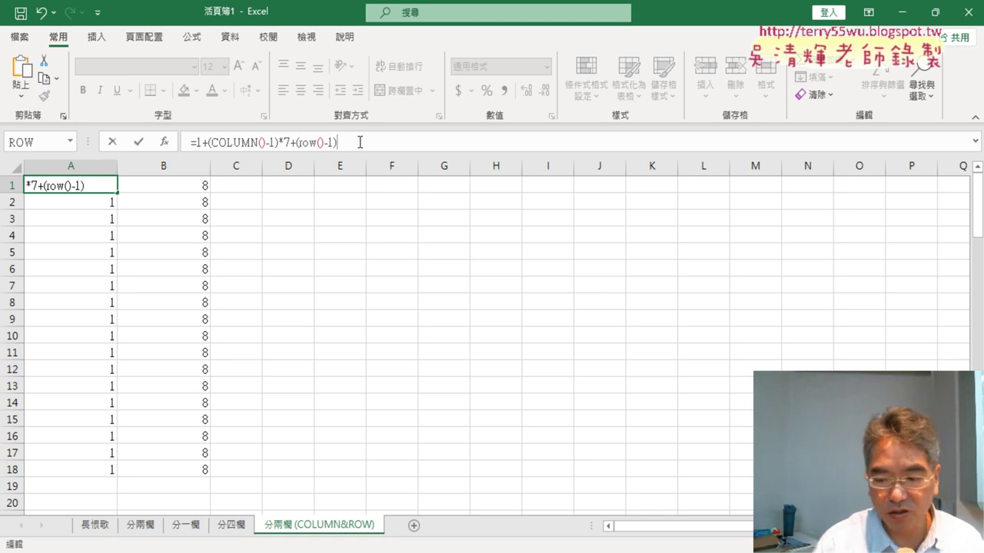
text(*14)
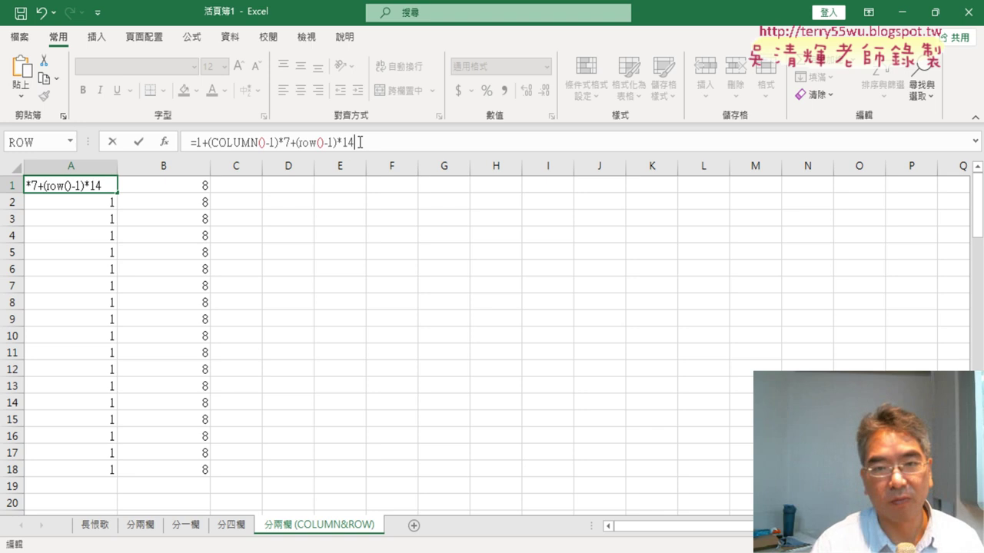
click(139, 143)
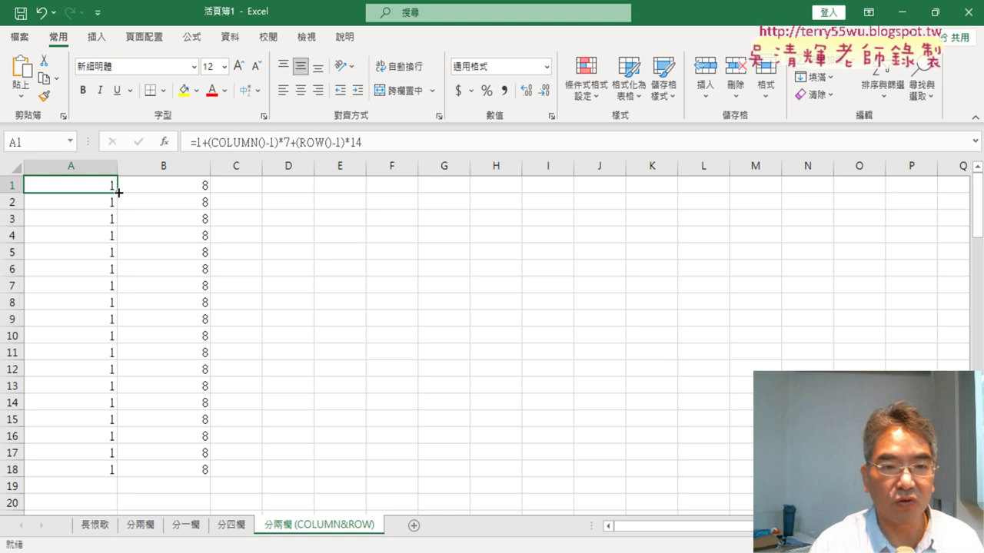
mouse_move(120, 193)
mouse_down()
mouse_move(210, 209)
mouse_move(227, 470)
mouse_up()
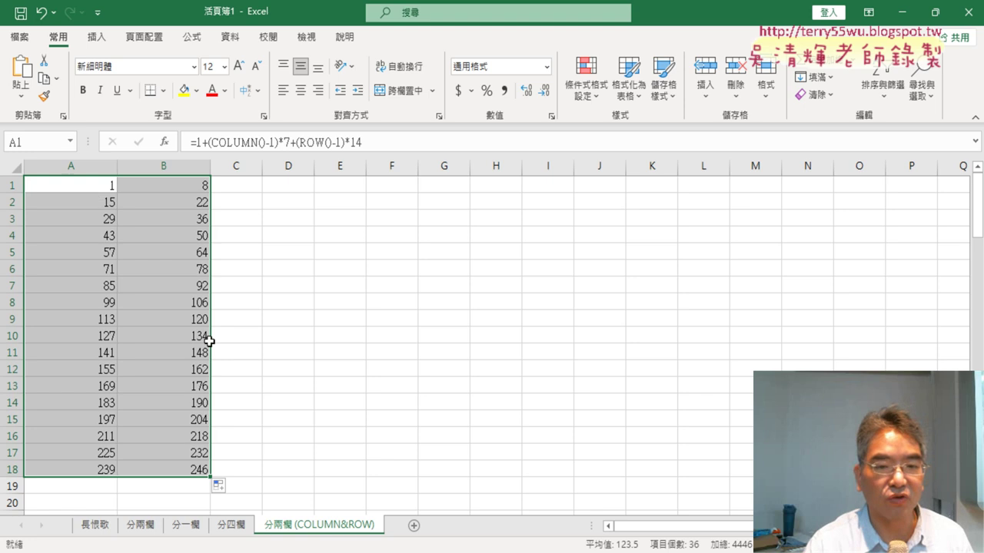
click(96, 187)
Clear A1's position formula and insert MID from the Recently Used functions.
click(199, 142)
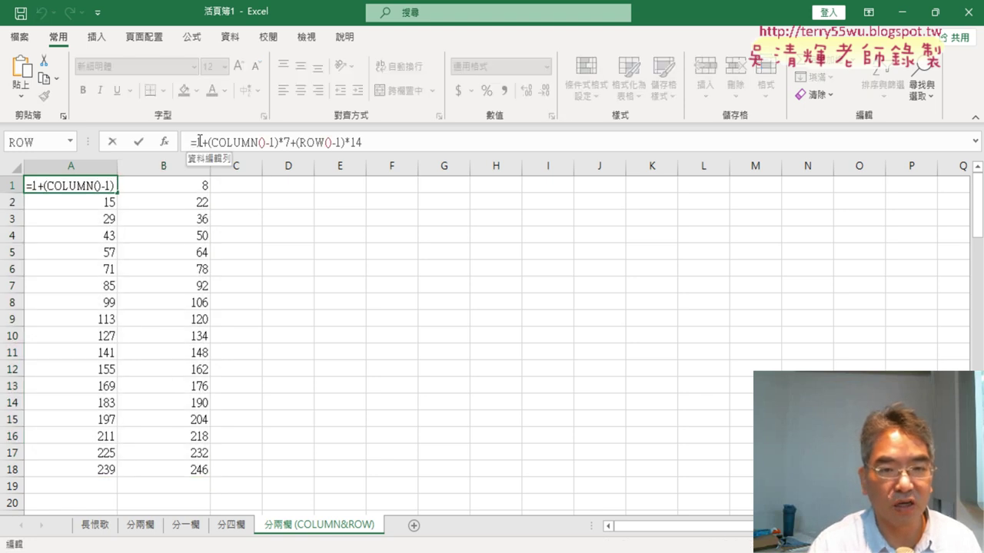
drag(199, 142, 397, 146)
right_click(340, 144)
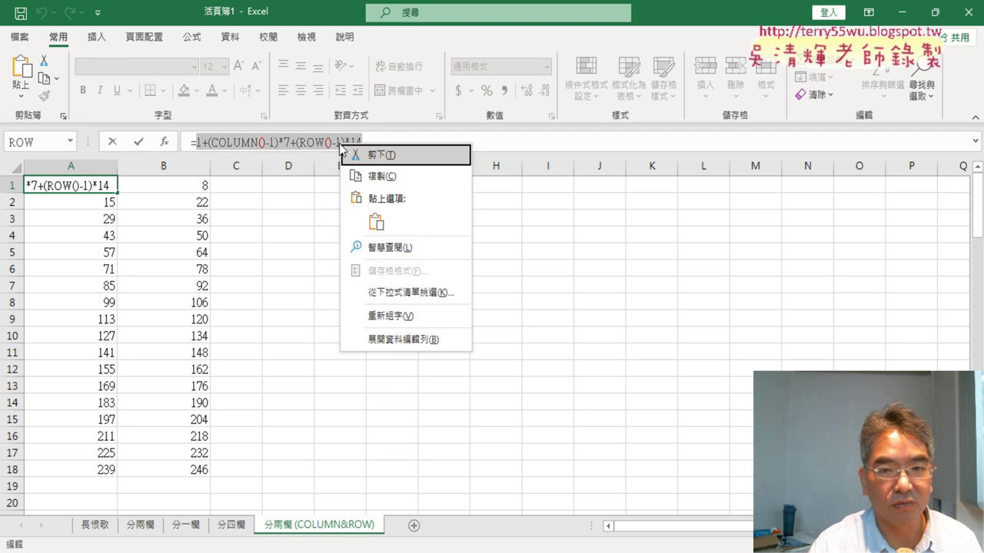
key(Escape)
key(Delete)
click(164, 142)
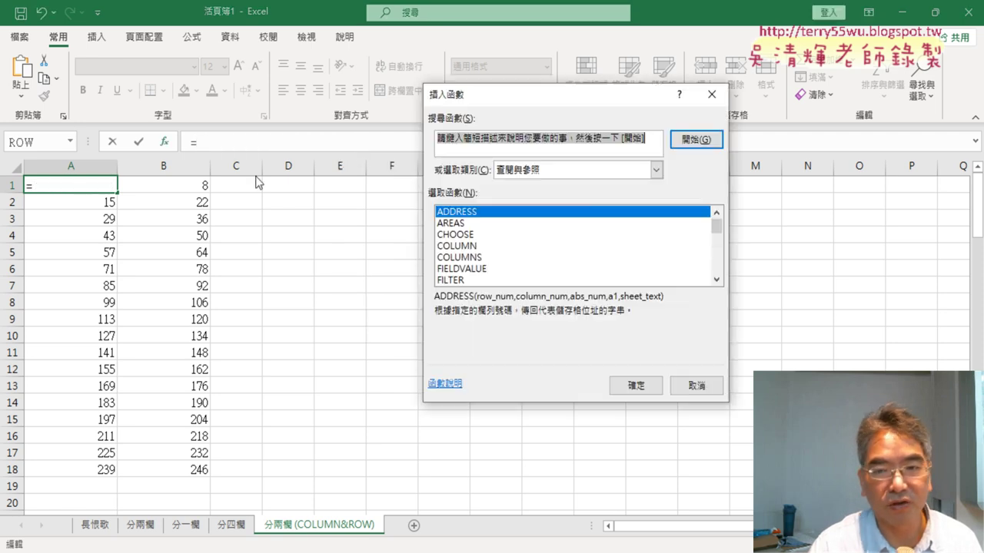
click(611, 170)
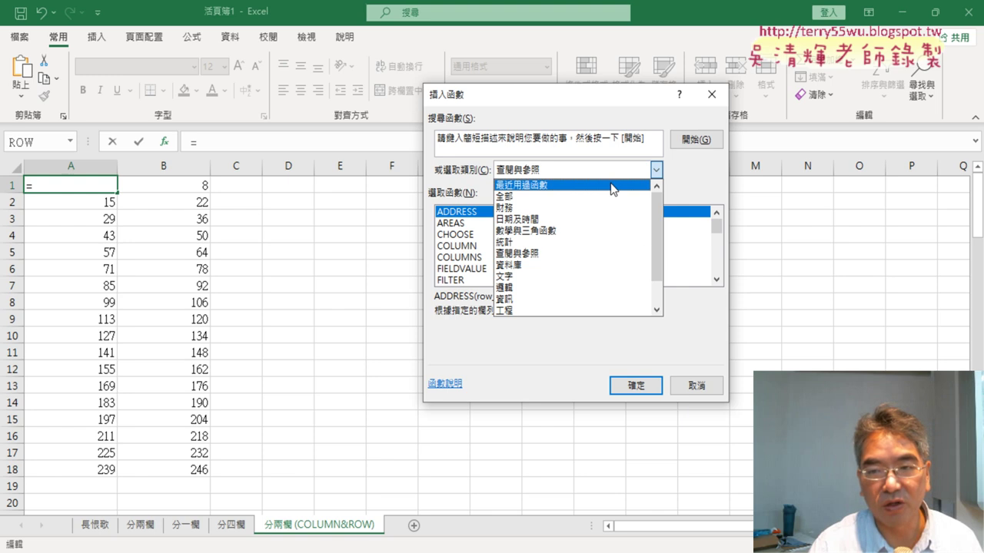
click(609, 184)
click(456, 235)
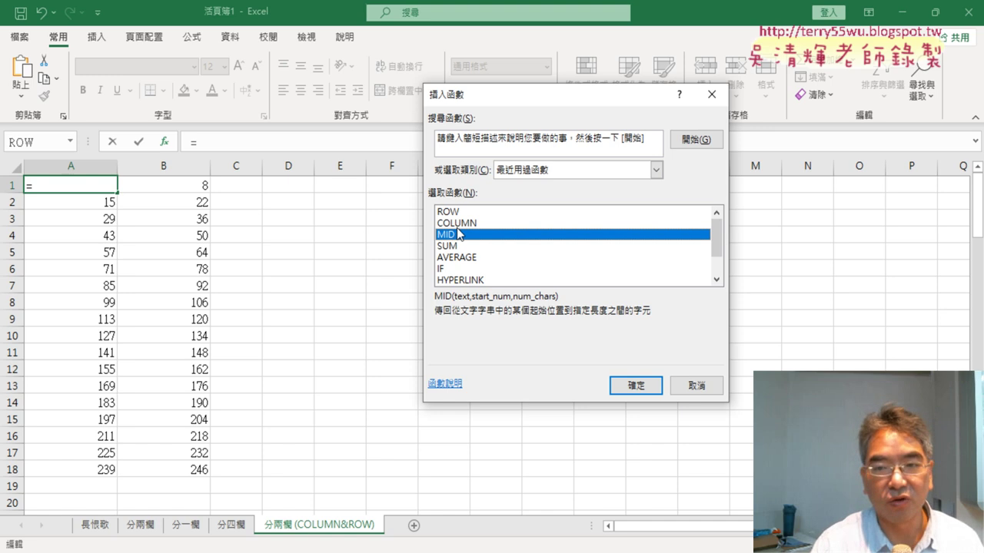
double_click(455, 235)
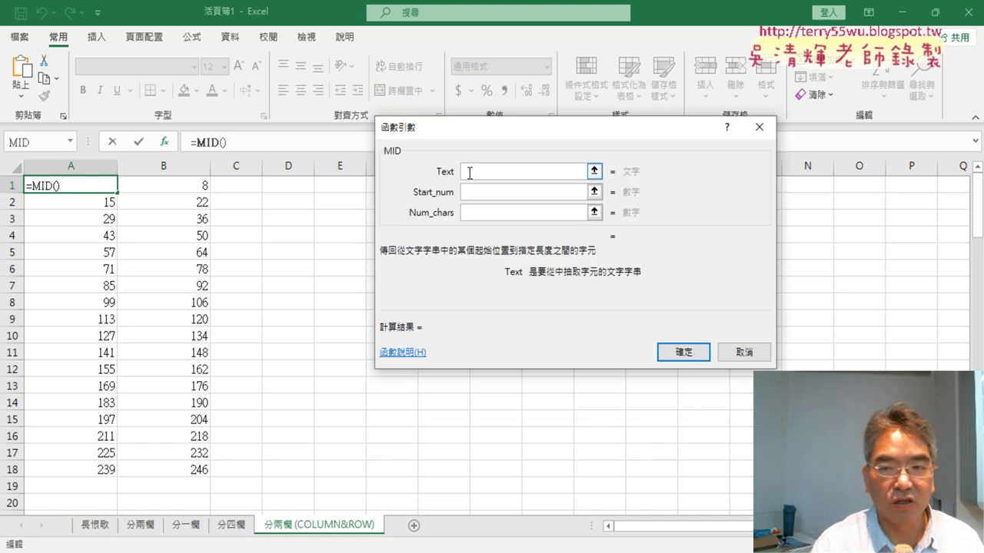
Set MID's text to 長恨歌!$A$1, start to the pasted position formula, and length 7.
click(94, 525)
click(176, 328)
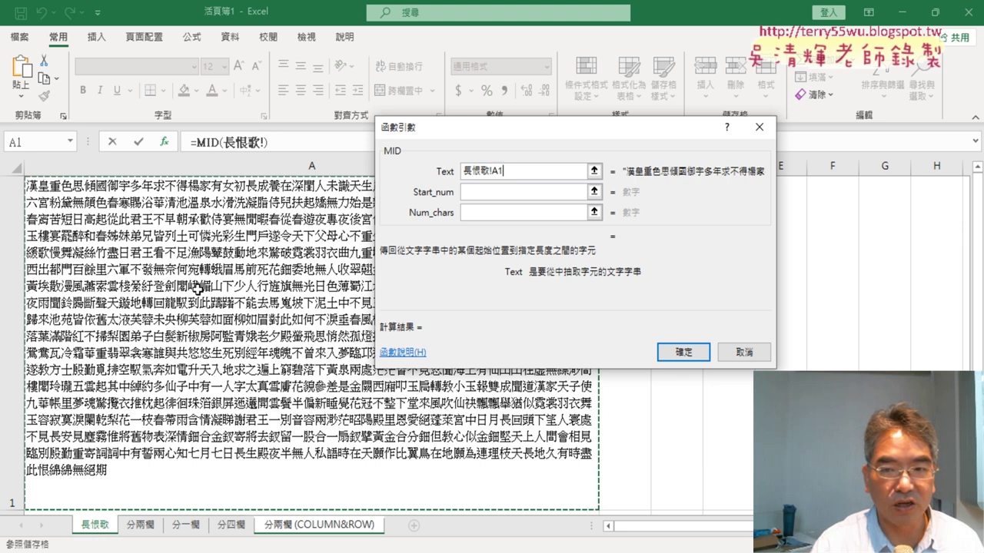
click(530, 191)
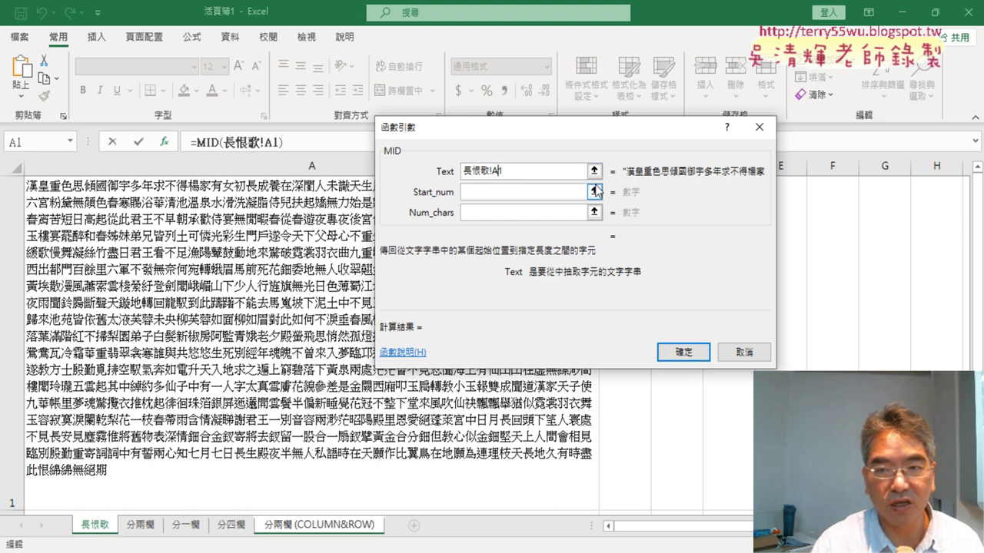
key(F4)
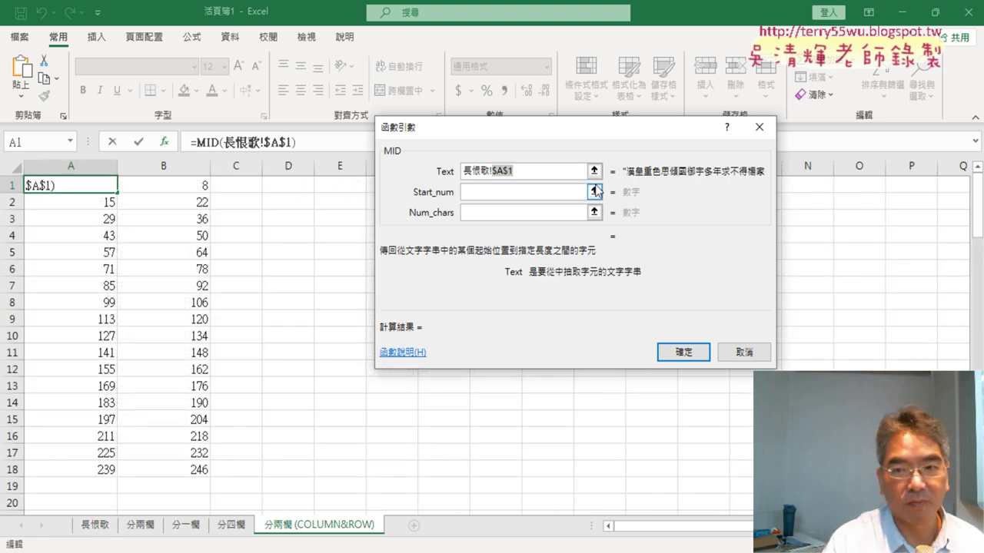
click(522, 192)
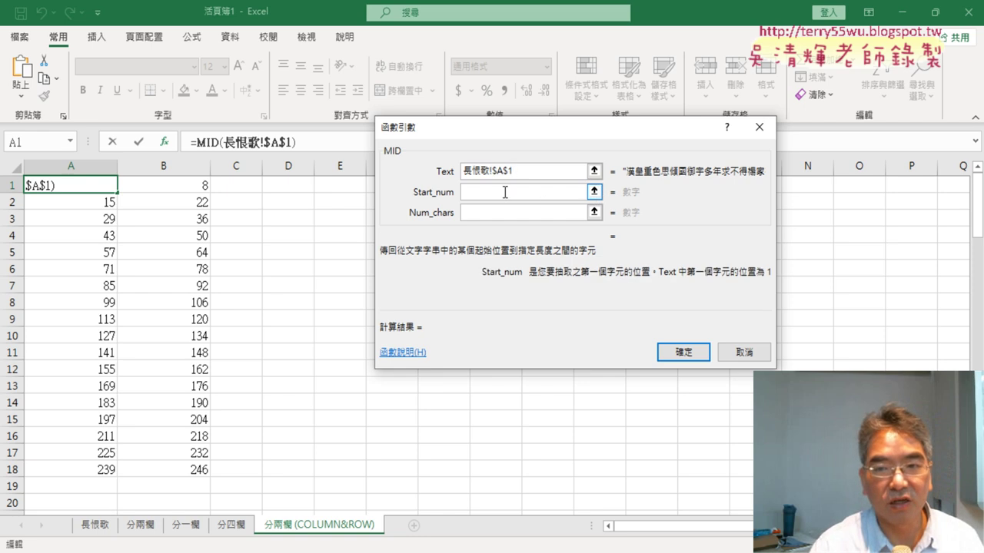
click(501, 214)
text(1)
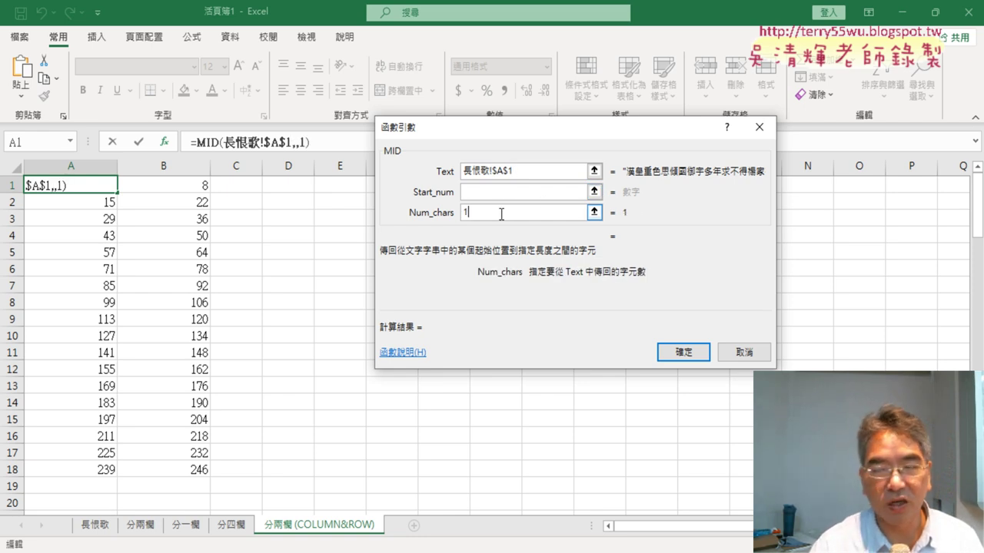
key(BackSpace)
text(7)
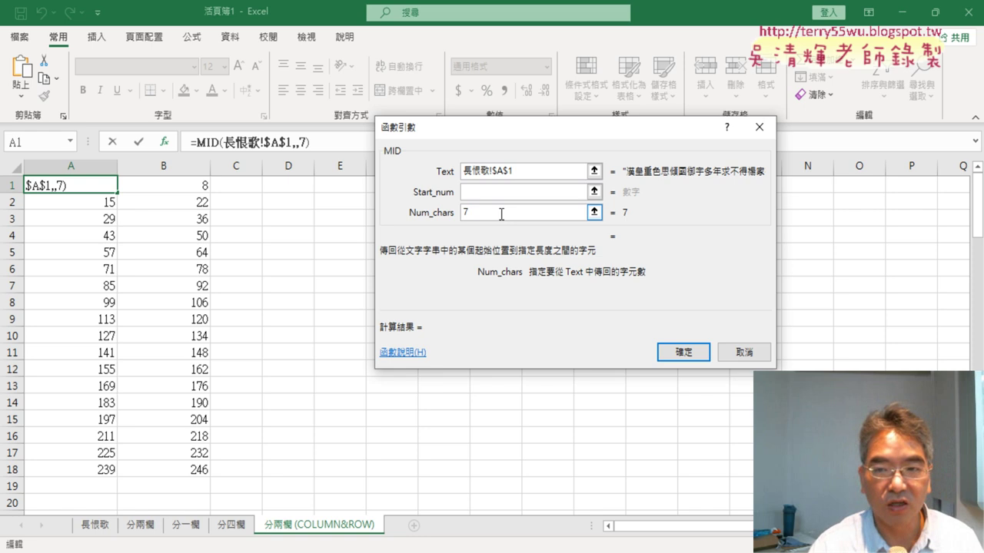
click(504, 192)
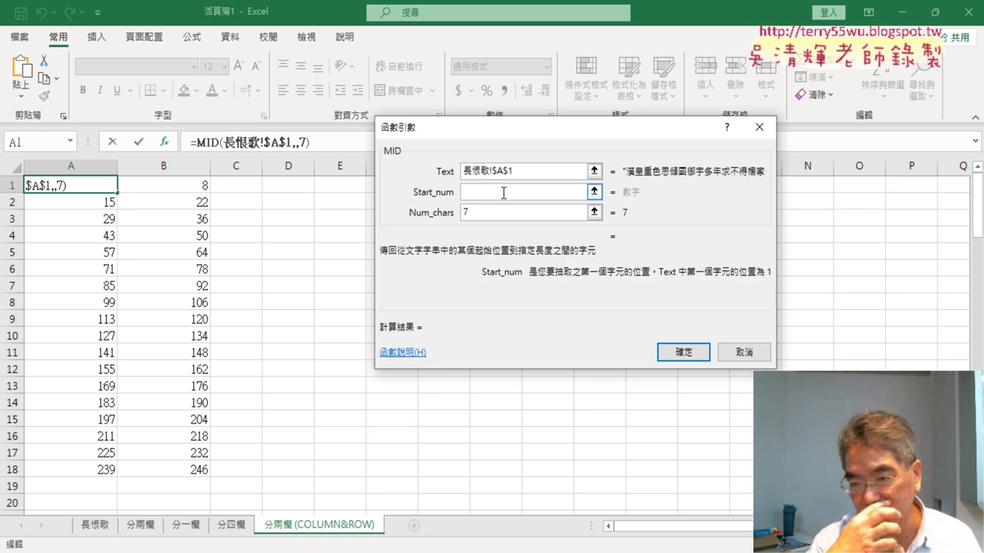
key(ctrl+v)
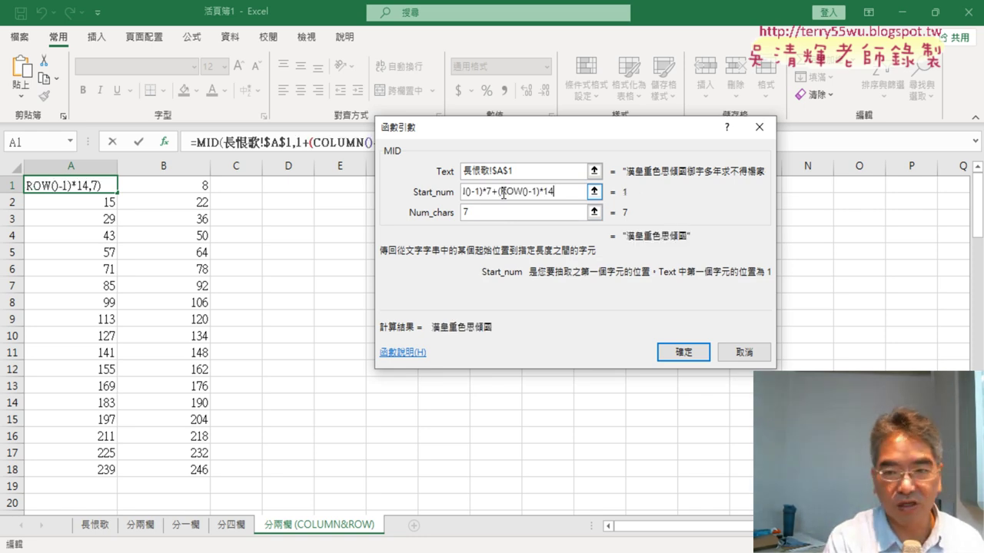
click(555, 212)
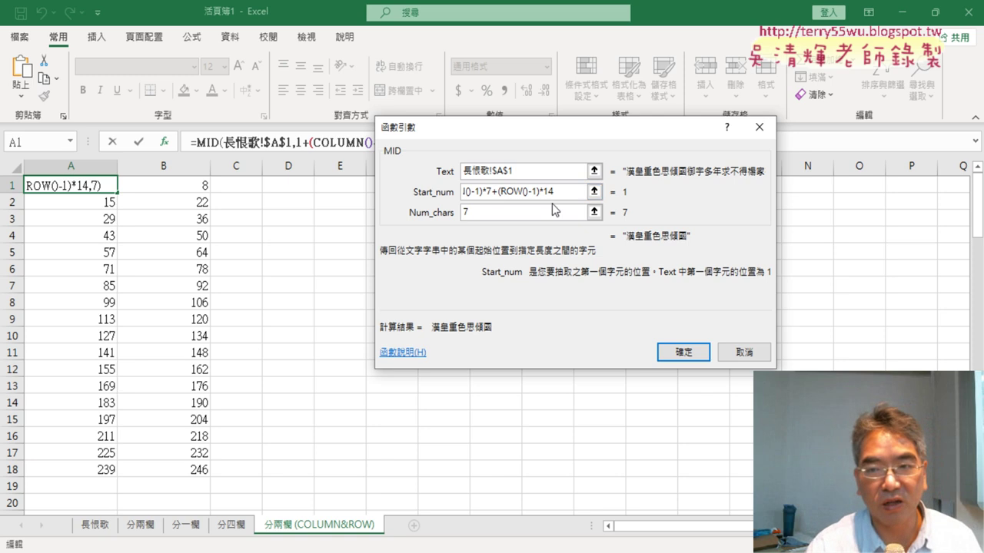
key(shift+Tab)
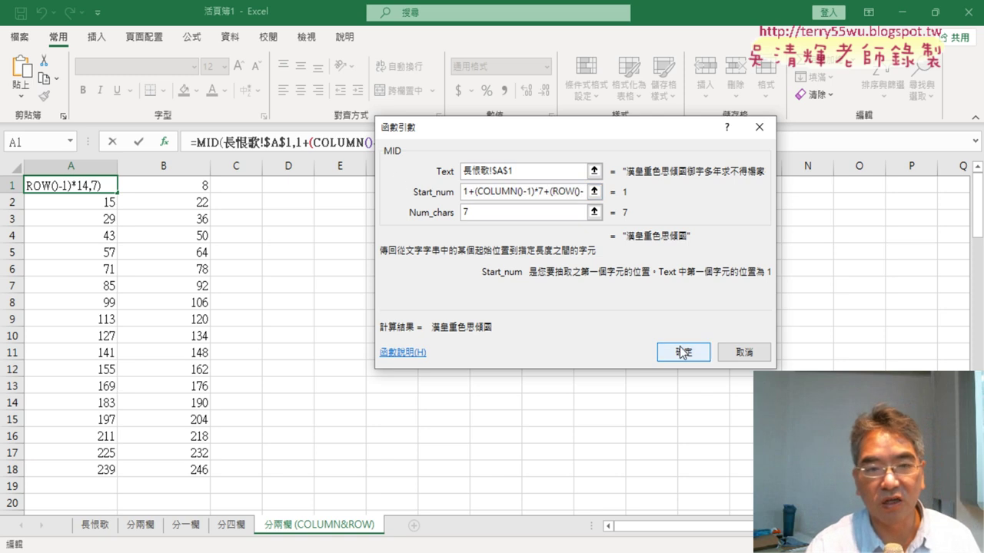
click(666, 352)
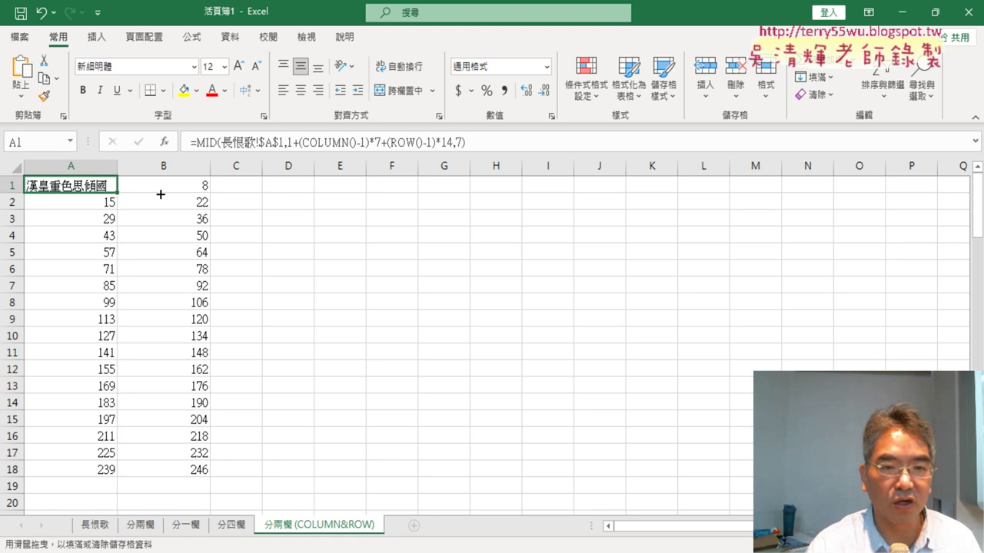
Fill A1's MID formula across to column B and down to row 64, confirming the poem ends at row 60.
mouse_move(117, 194)
mouse_down()
mouse_move(161, 192)
mouse_move(209, 453)
mouse_move(207, 149)
mouse_move(200, 316)
mouse_up()
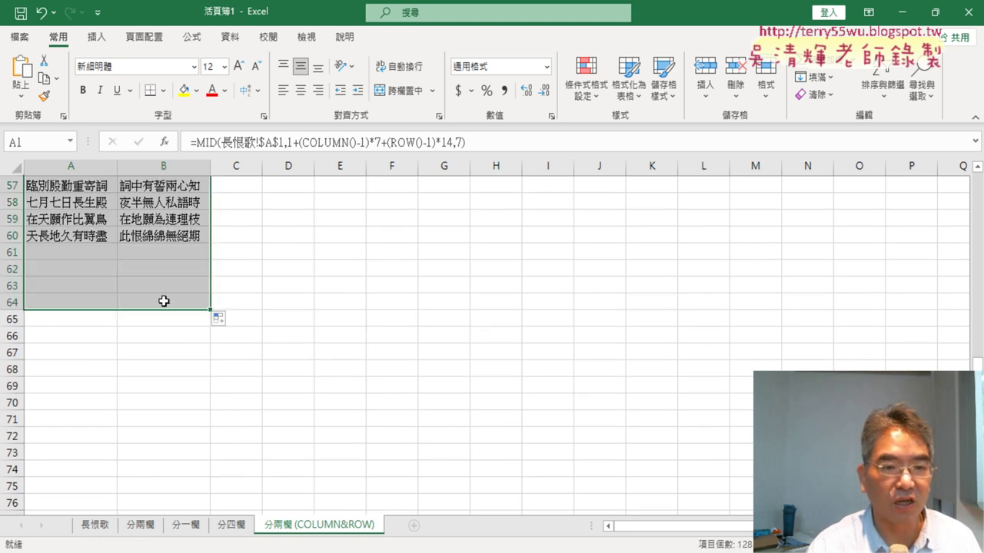
click(14, 236)
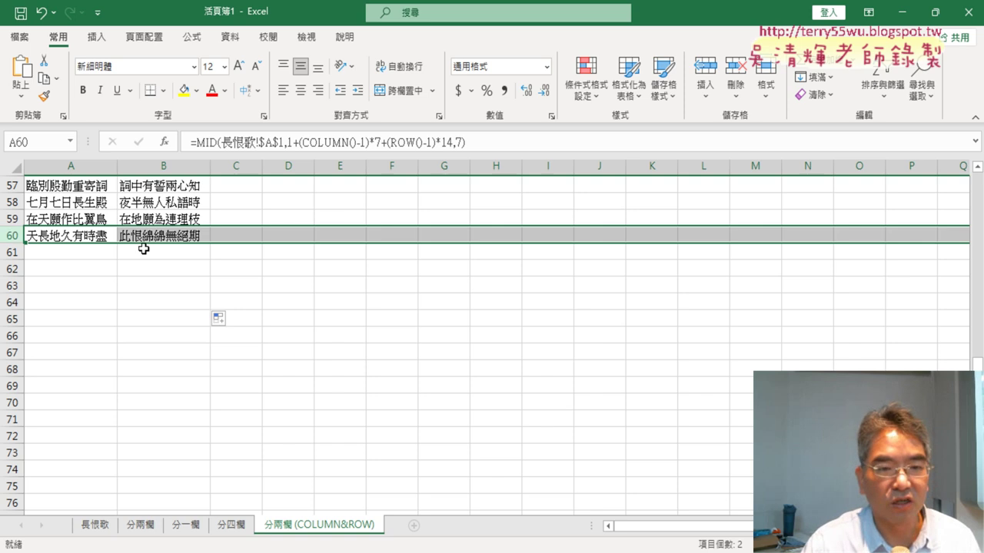
click(168, 235)
key(ctrl+Up)
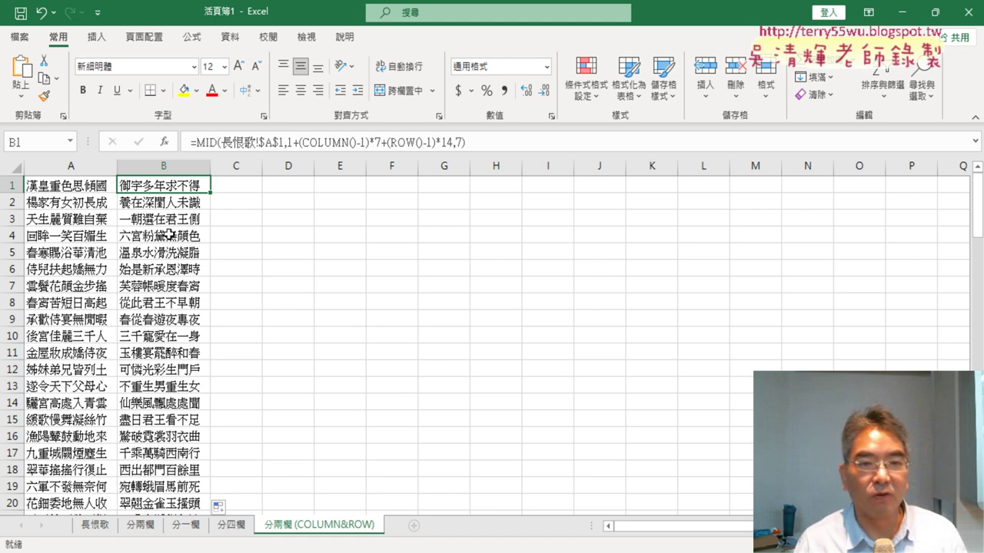
click(84, 191)
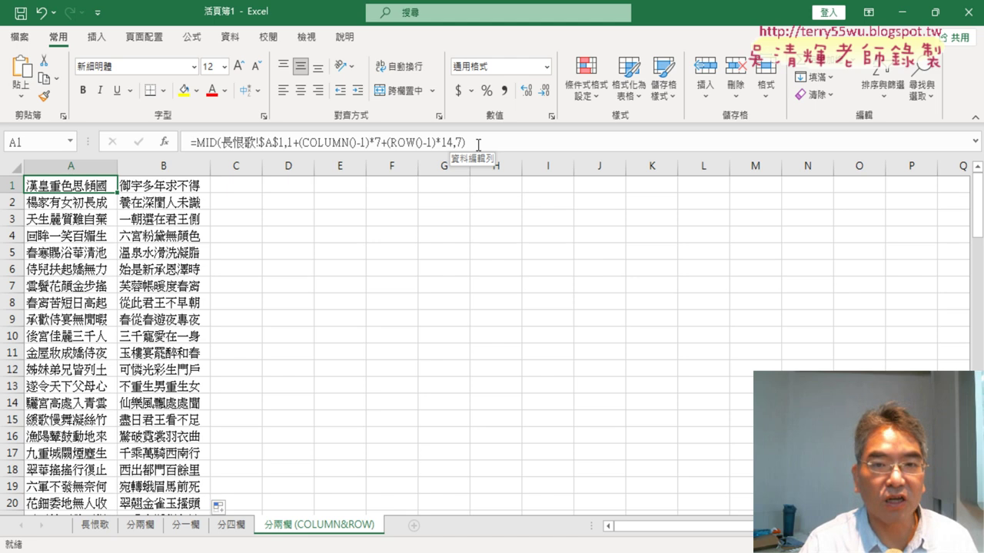
Copy A1's full MID formula text from the formula bar, leaving the formula unchanged.
click(477, 144)
drag(477, 145, 191, 142)
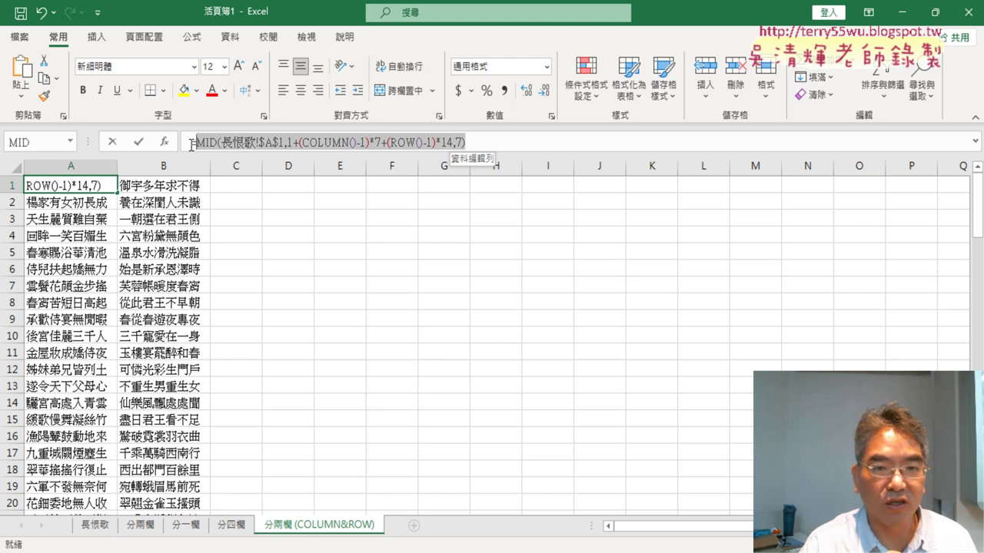
right_click(261, 144)
key(Escape)
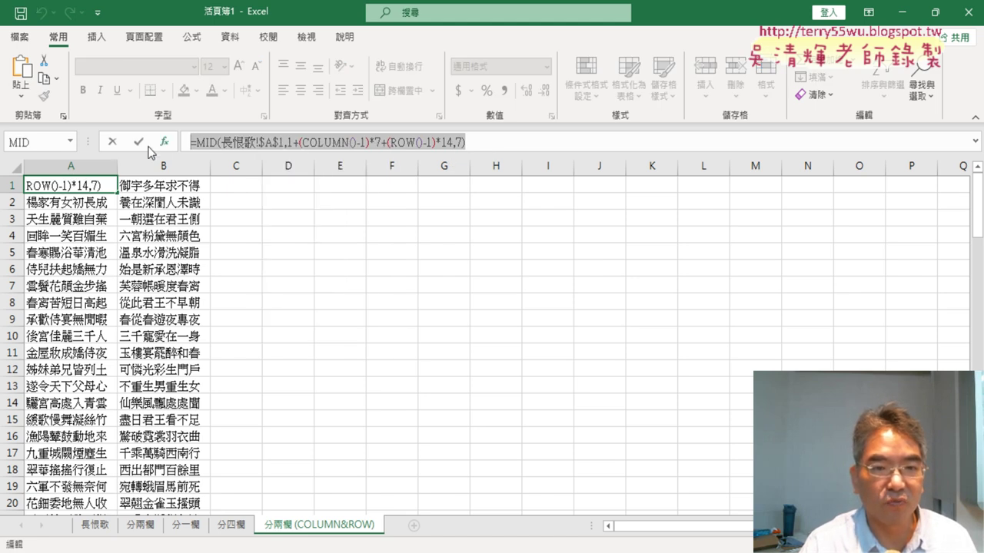
click(115, 142)
Paste the copied formula on a new line below the first =MID formula in the notes.
key(alt+Tab)
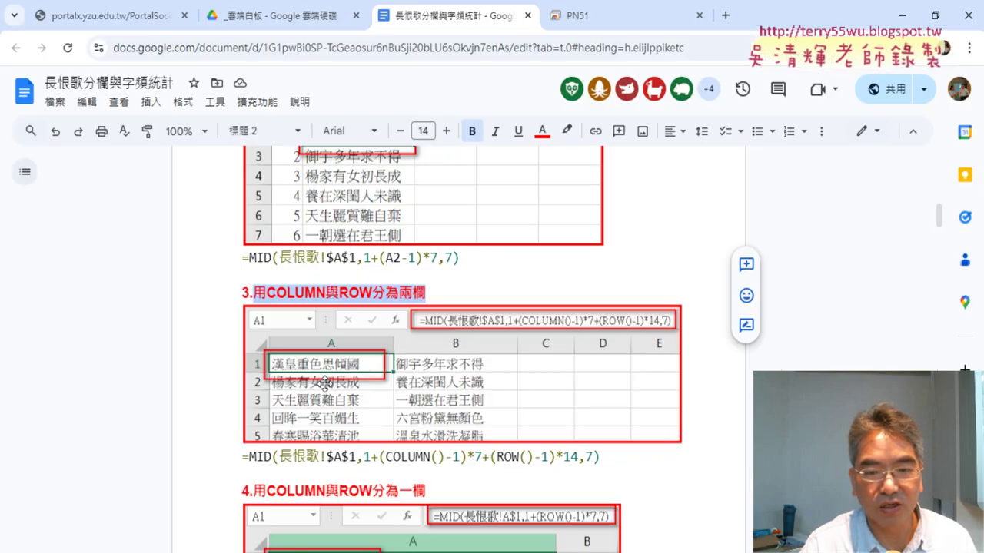
scroll(440, 274, up, 3)
scroll(439, 273, up, 3)
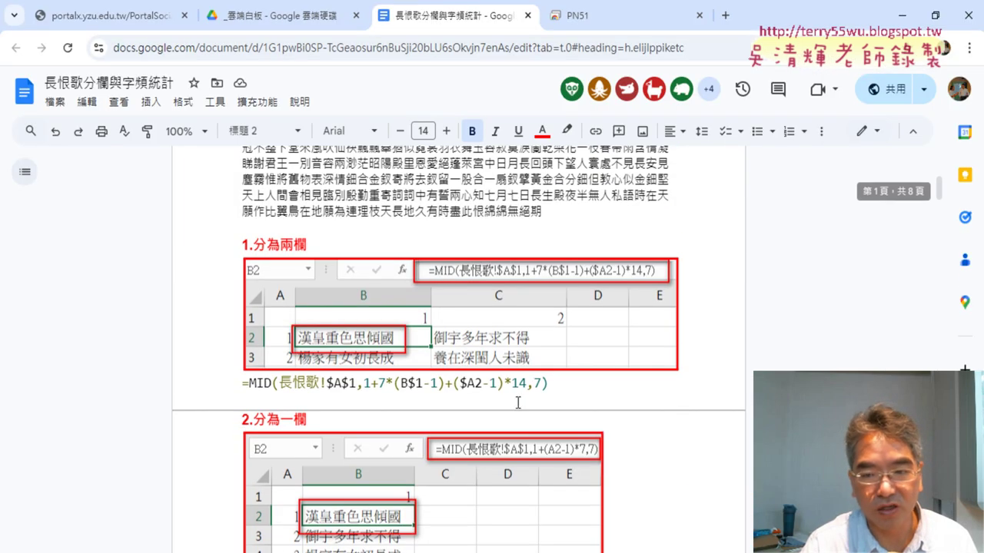
click(559, 386)
key(Return)
key(ctrl+v)
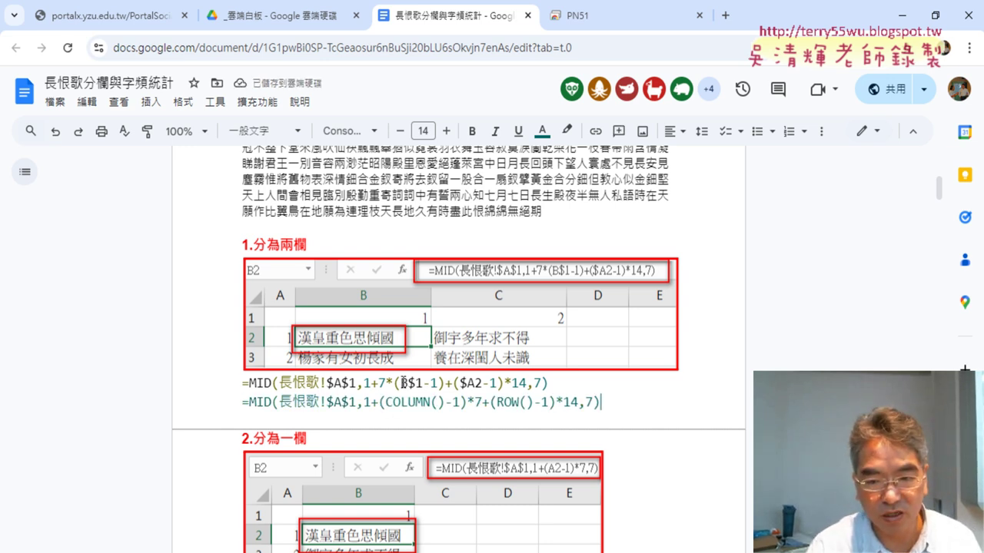
Highlight COLUMN() and ROW() in the pasted formula yellow.
drag(401, 381, 424, 382)
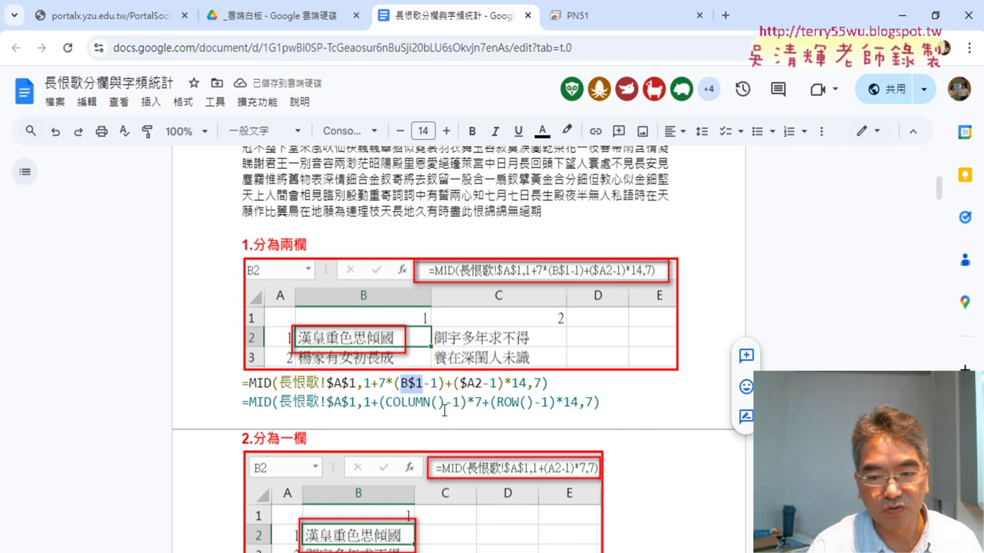
drag(386, 402, 445, 402)
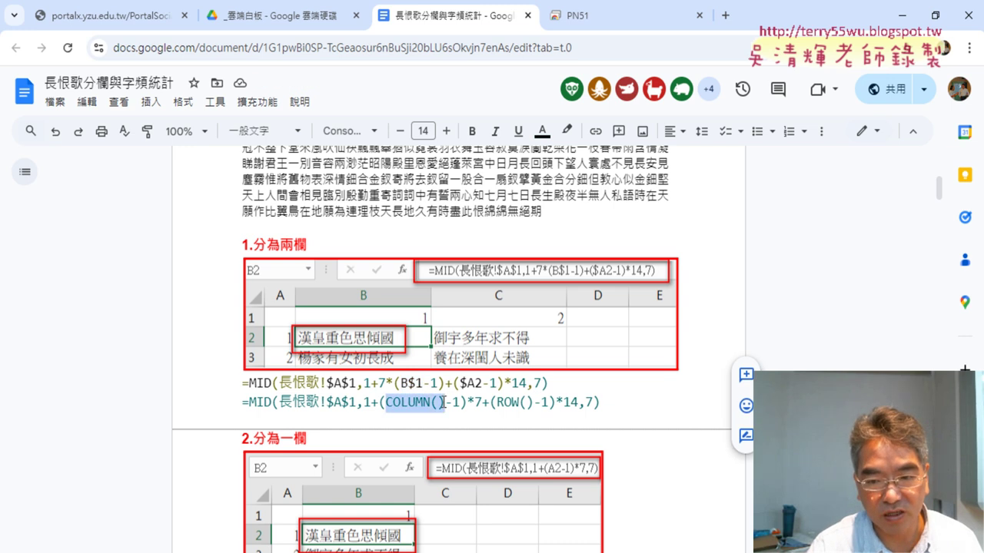
click(568, 136)
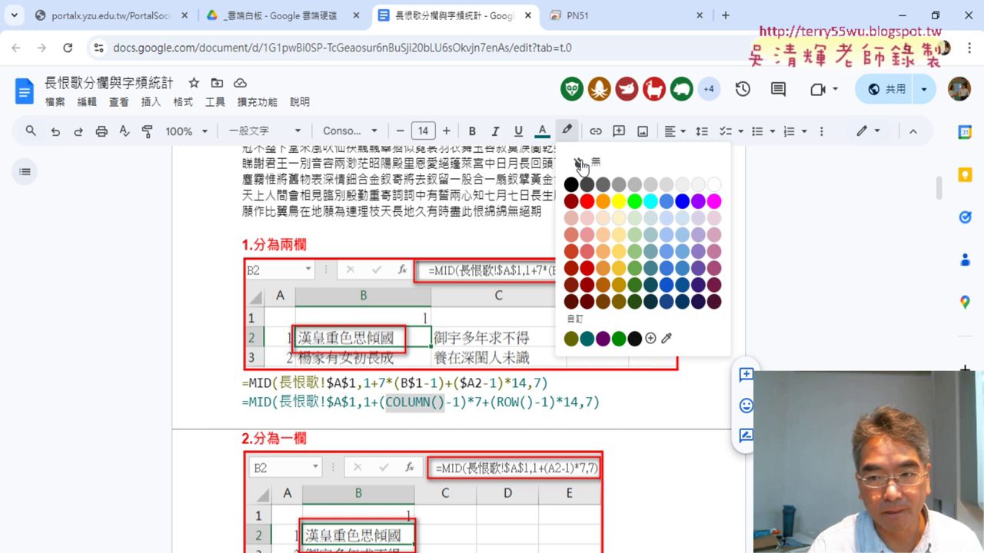
click(620, 205)
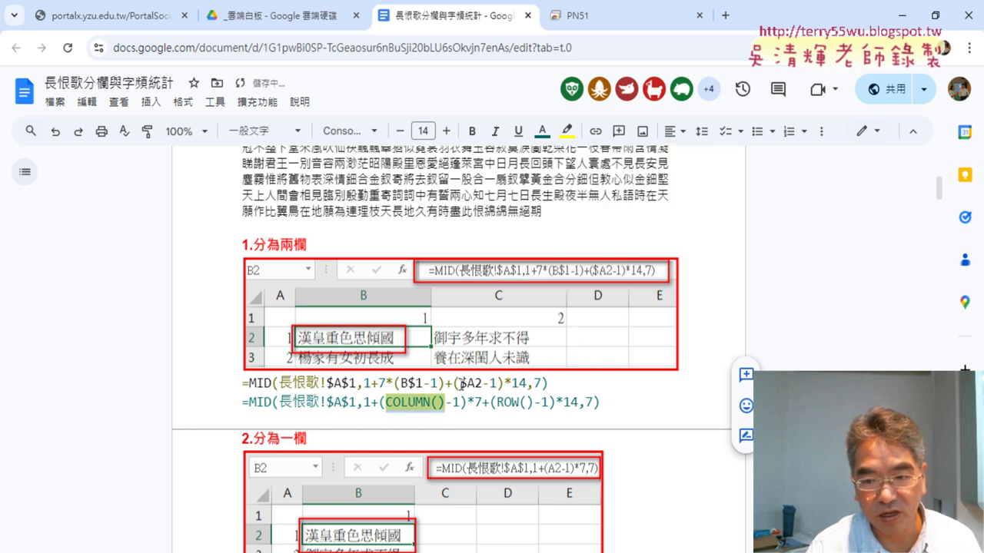
drag(495, 402, 533, 402)
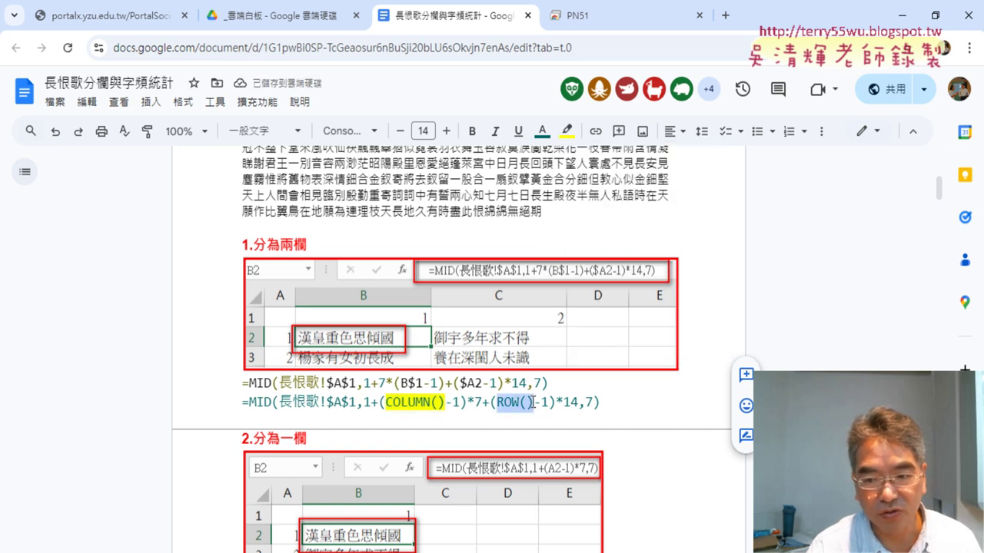
click(568, 132)
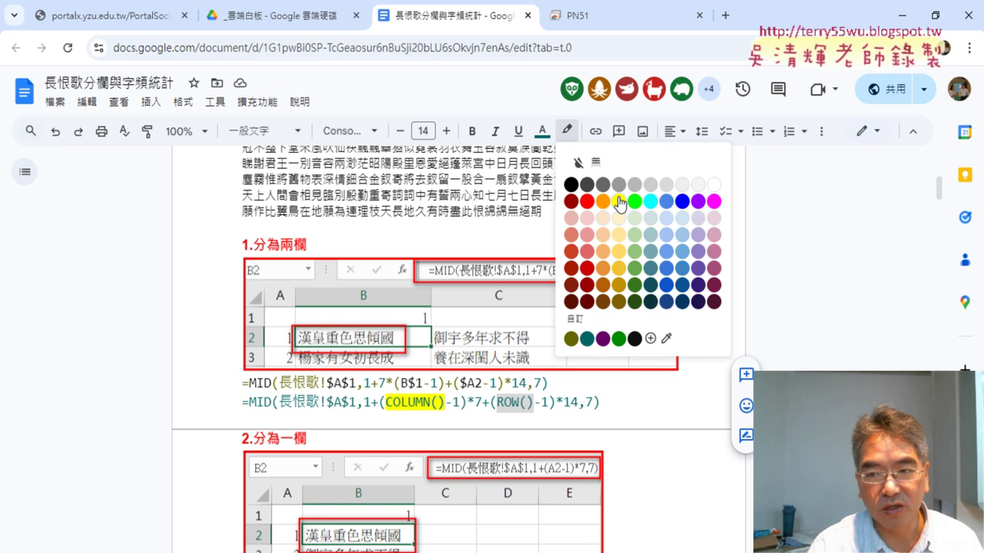
click(637, 235)
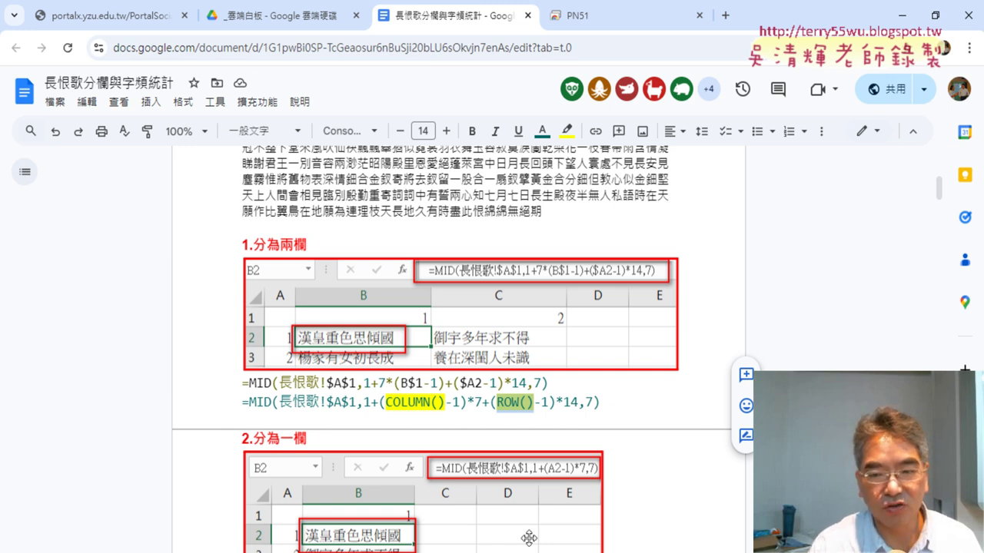
Highlight the $ in B$1 and the $ before A2 yellow.
double_click(410, 382)
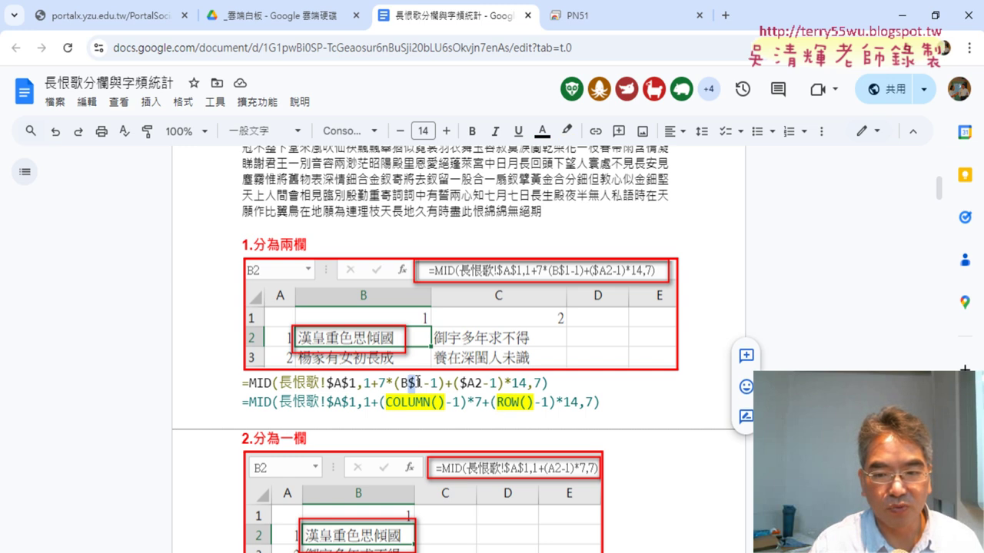
click(566, 131)
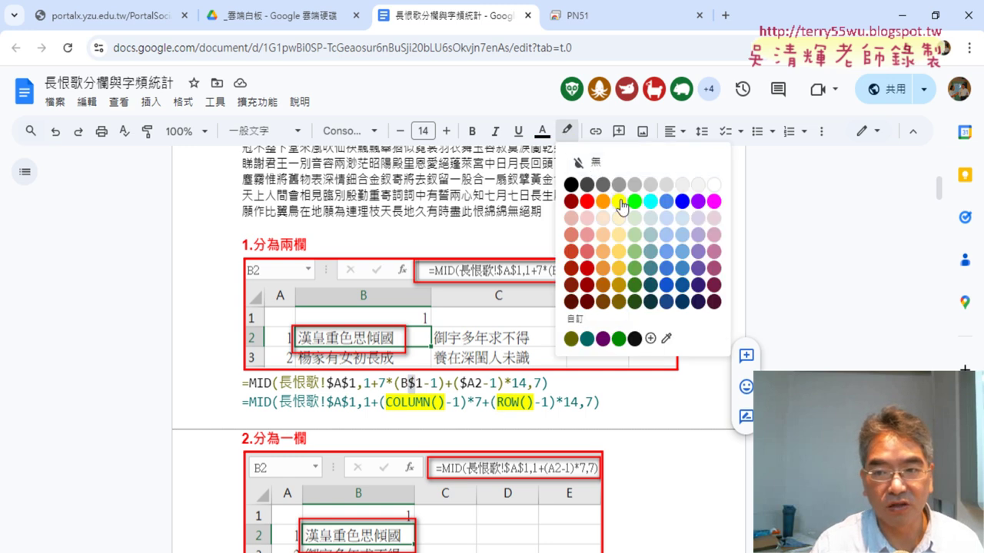
click(613, 197)
double_click(464, 382)
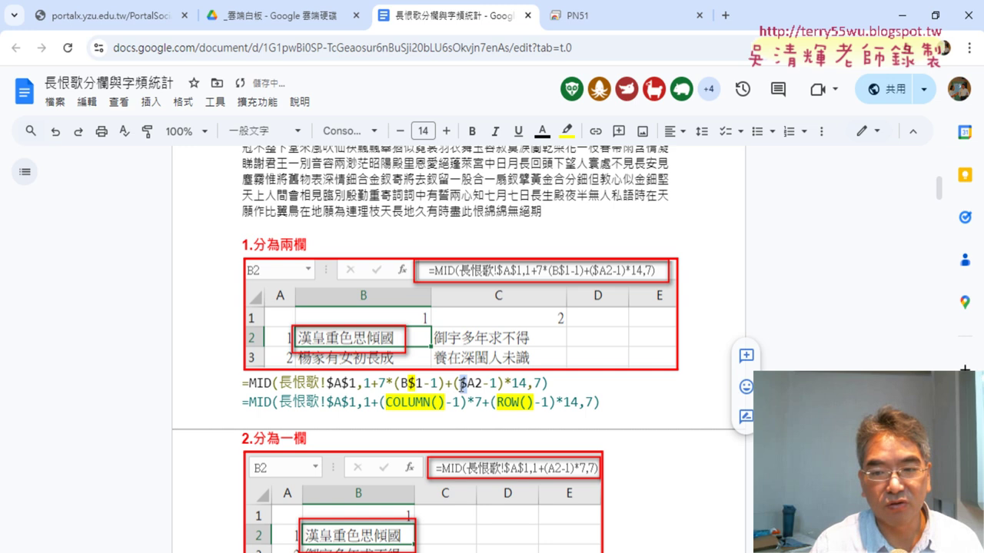
click(566, 132)
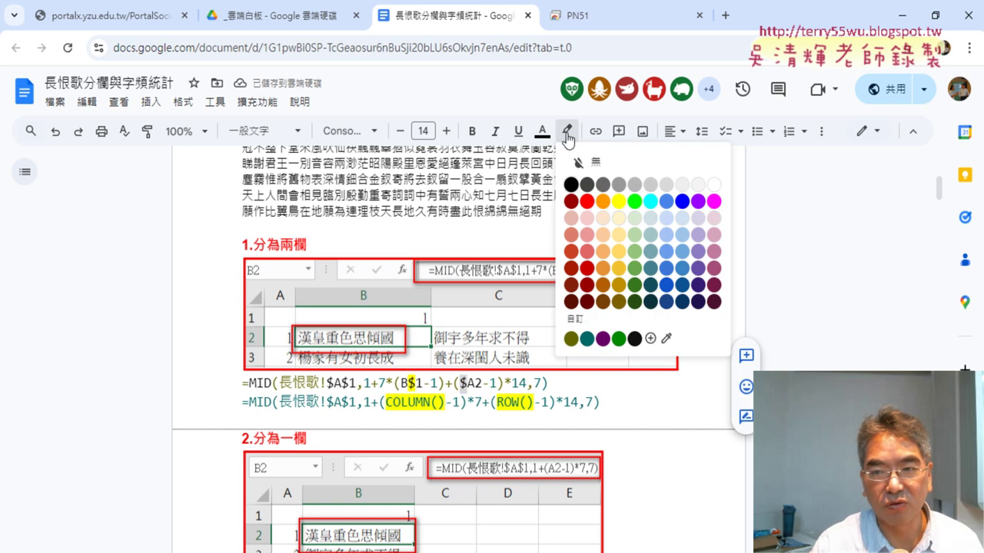
click(615, 198)
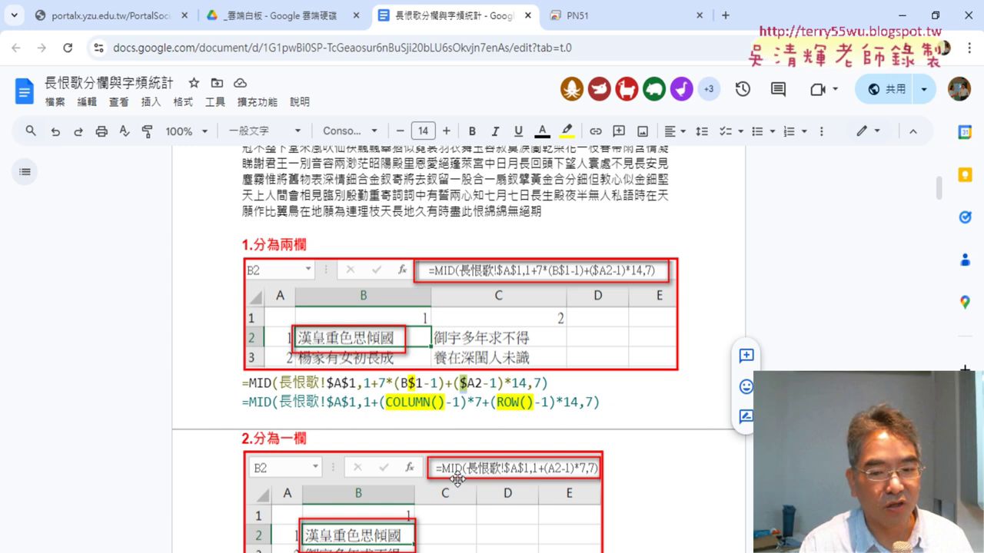
Switch back to Excel's 分兩欄 (COLUMN&ROW) sheet with Alt+Tab.
key(alt+Tab)
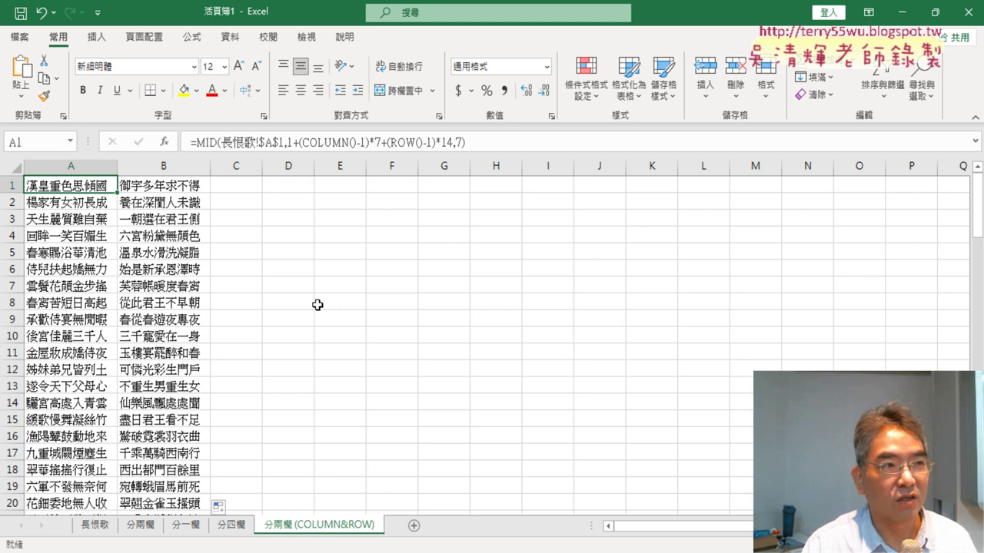
click(108, 528)
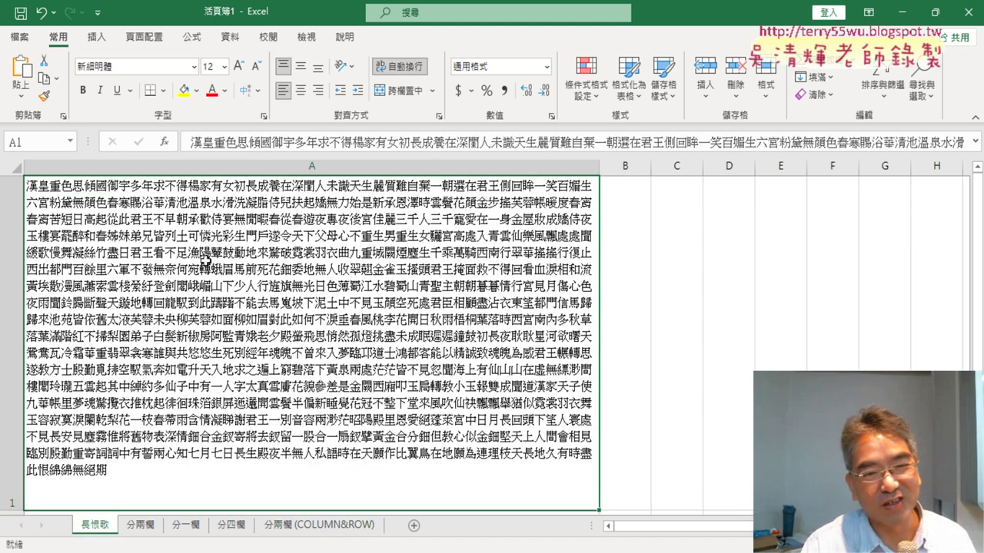
double_click(67, 187)
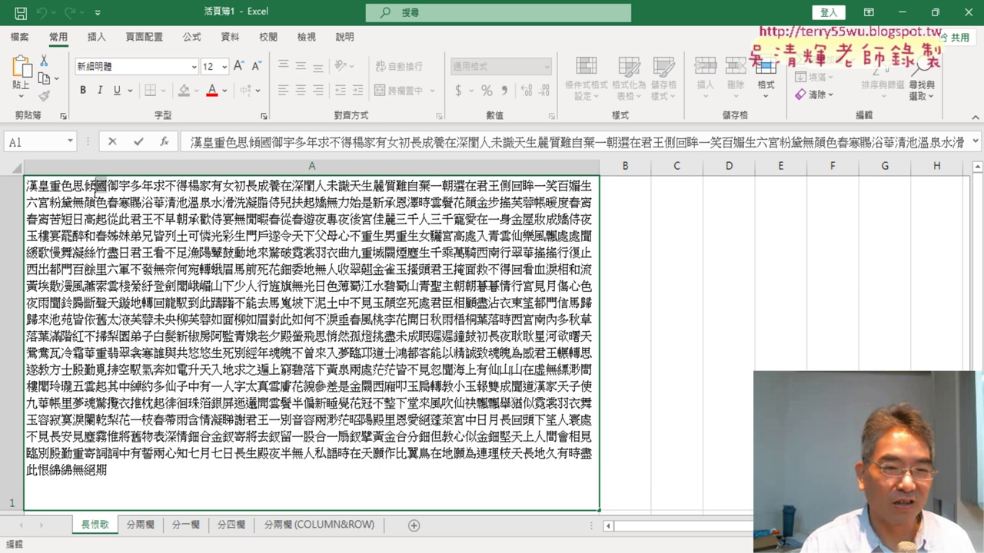
drag(107, 187, 28, 184)
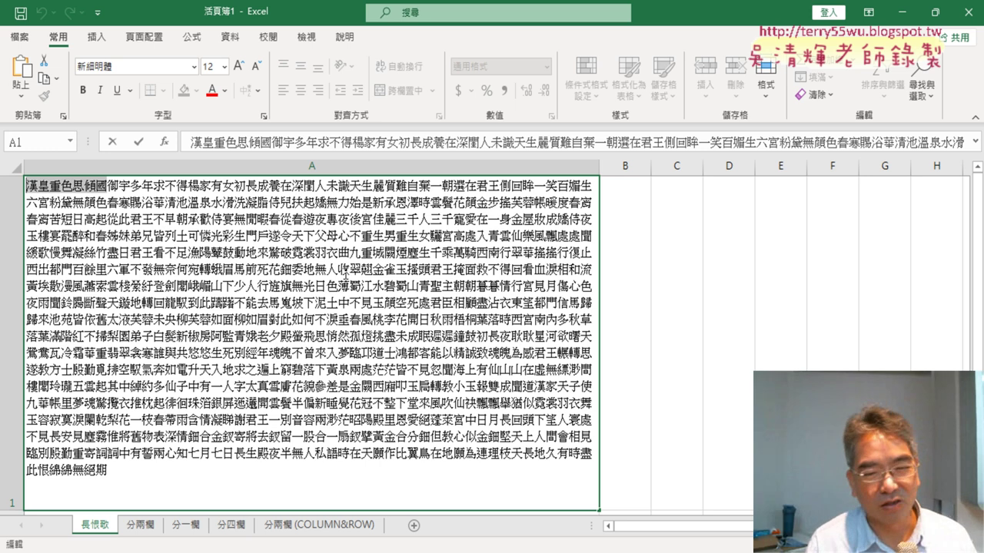
click(301, 526)
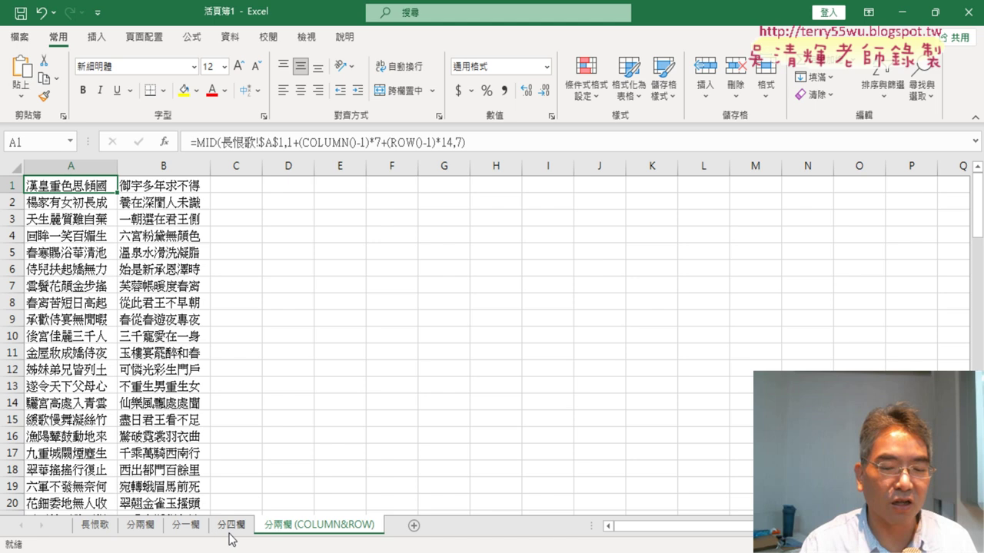
Inspect the $A2 reference in B2's formula on the 分一欄 sheet, then cancel editing.
click(188, 527)
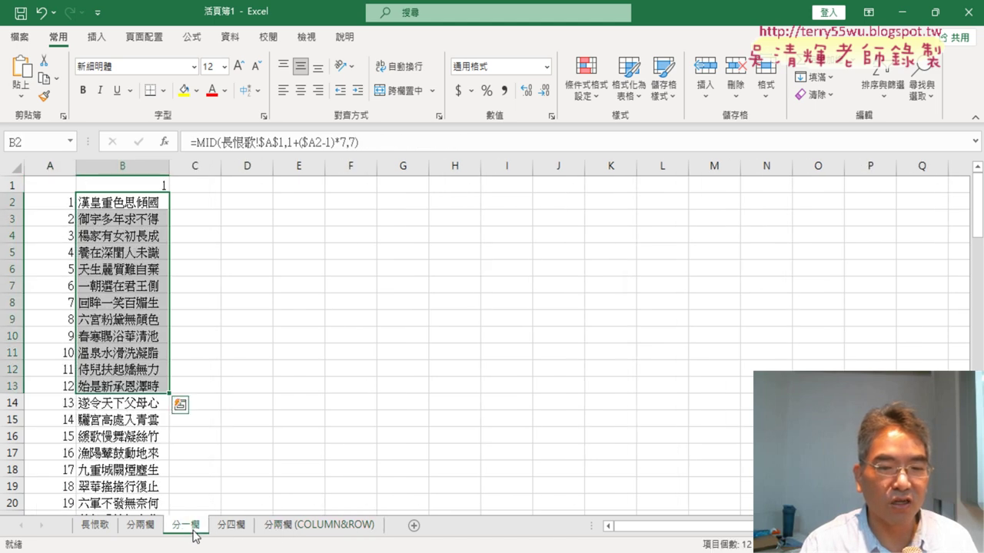
click(134, 202)
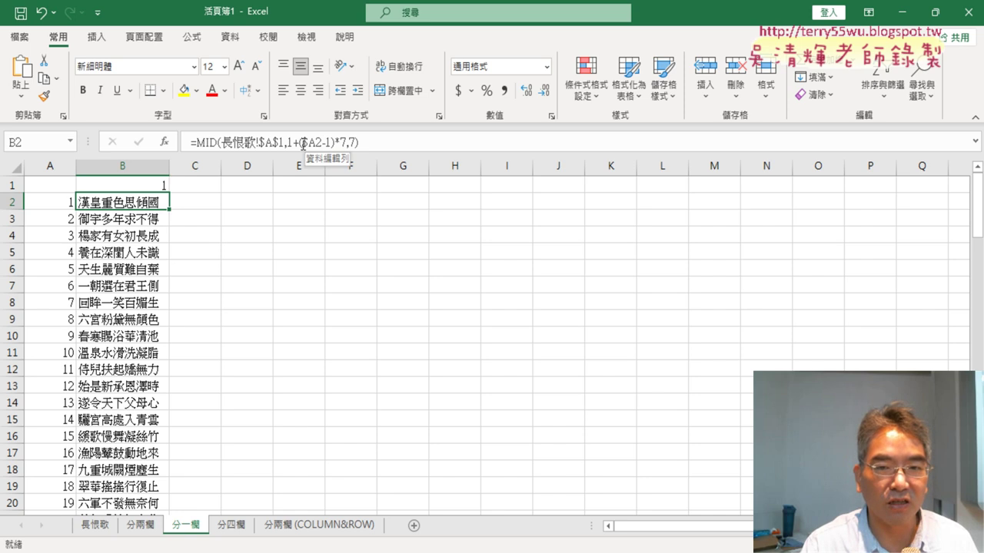
drag(302, 143, 315, 142)
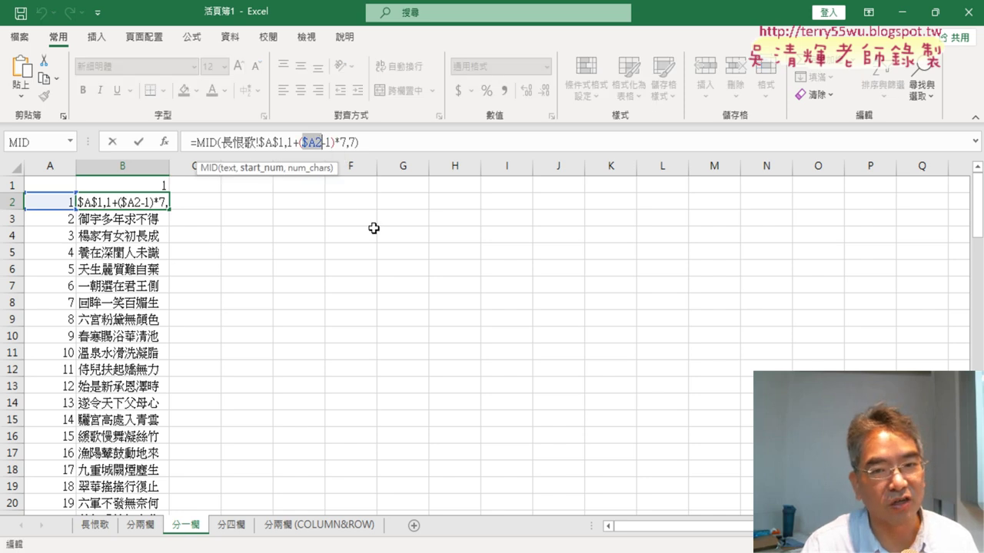
click(123, 144)
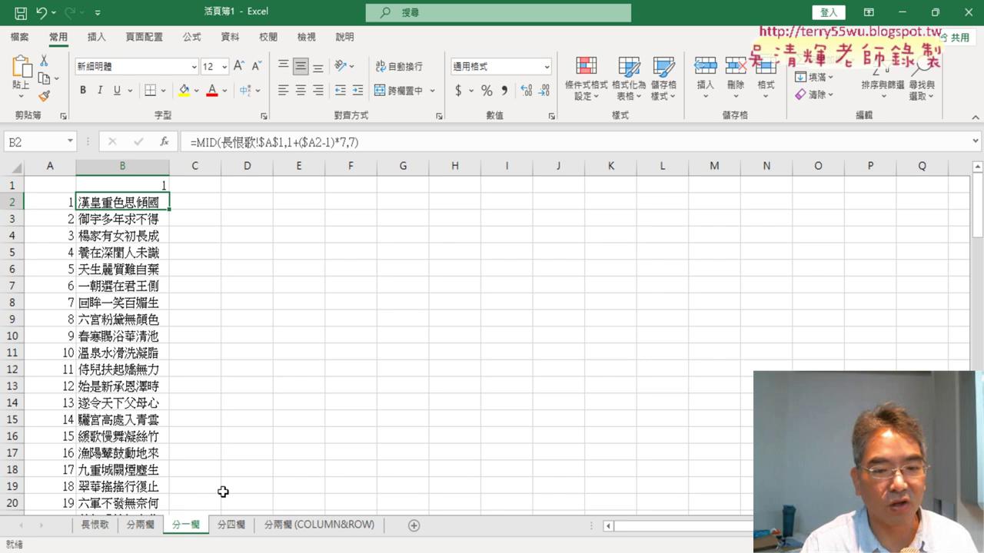
Browse the 分四欄, 分兩欄 (COLUMN&ROW) and 分兩欄 sheets, ending on 分兩欄 (COLUMN&ROW).
click(232, 526)
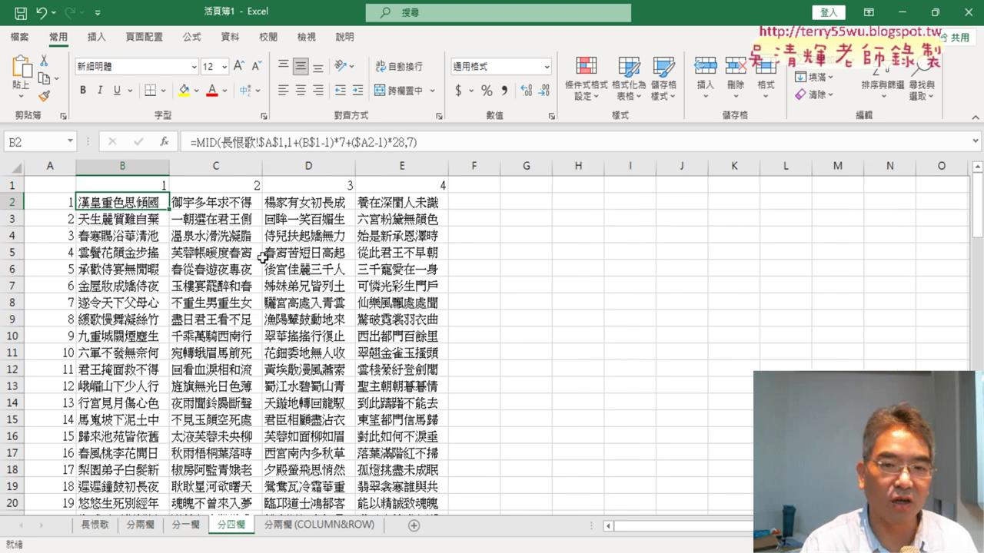
click(332, 527)
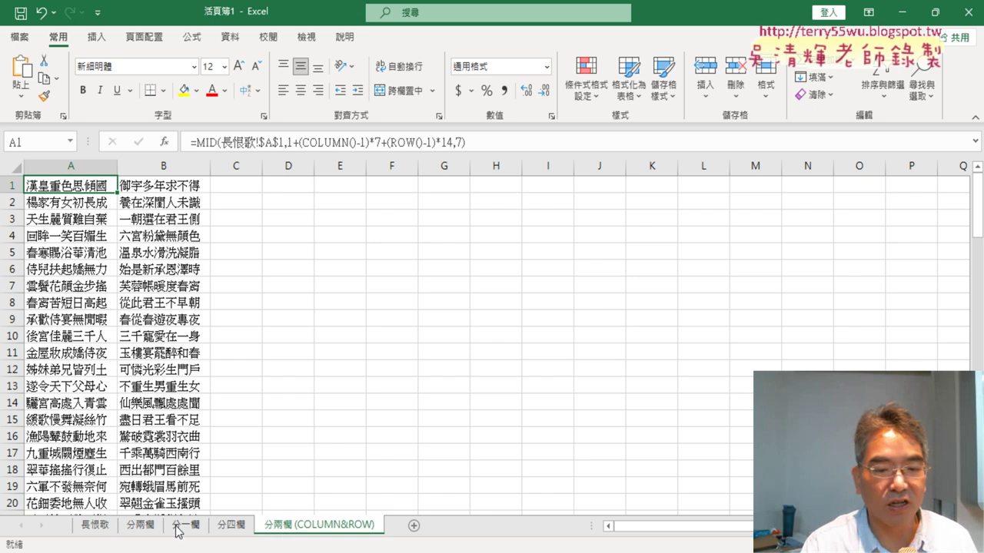
click(148, 530)
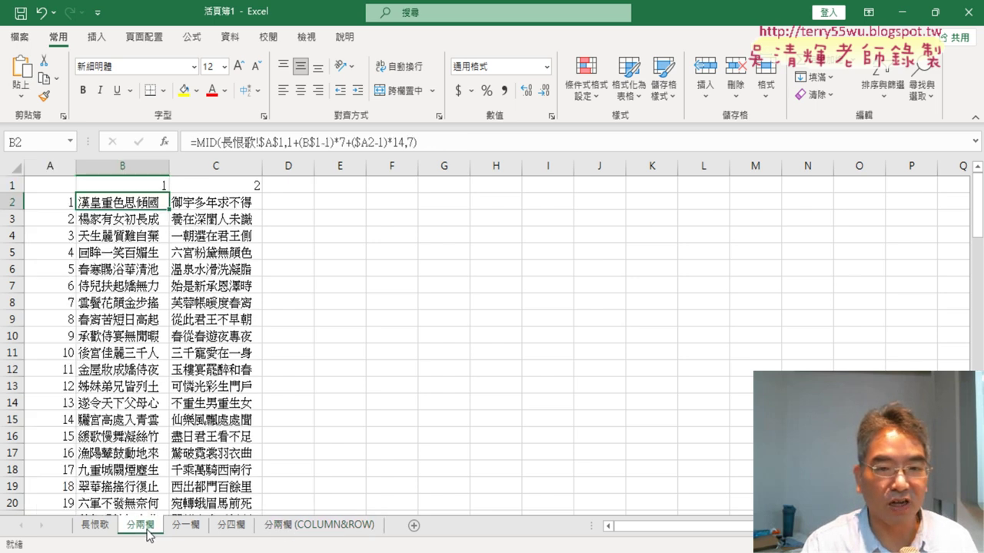
click(292, 529)
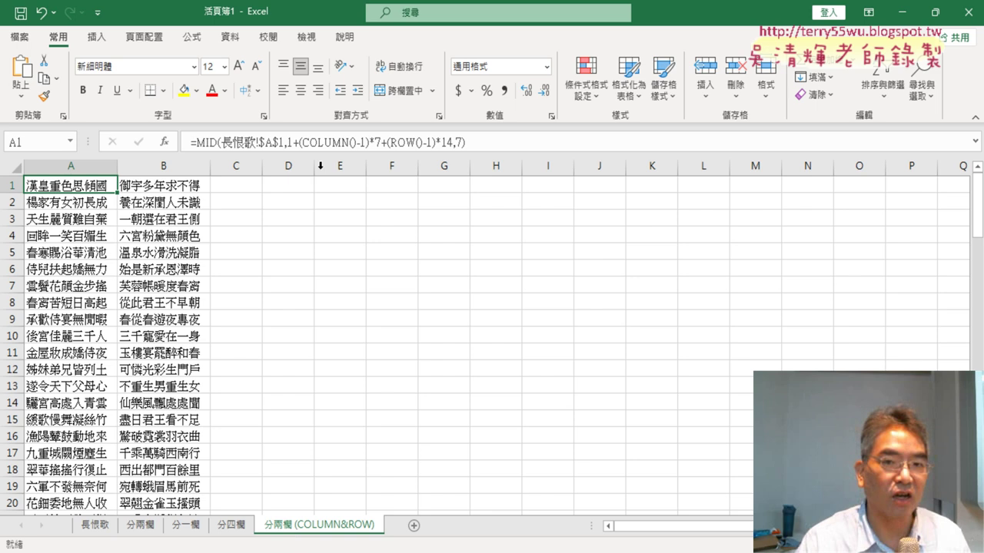
Return to the Google Docs handout and scroll down to sections 3 and 4's COLUMN與ROW formulas.
key(alt+Tab)
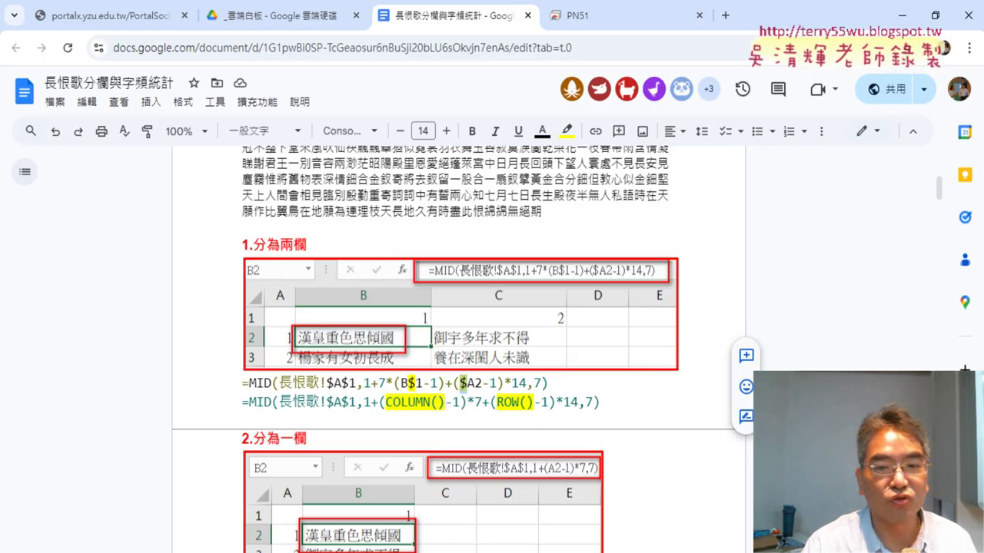
scroll(304, 397, down, 2)
scroll(304, 398, down, 2)
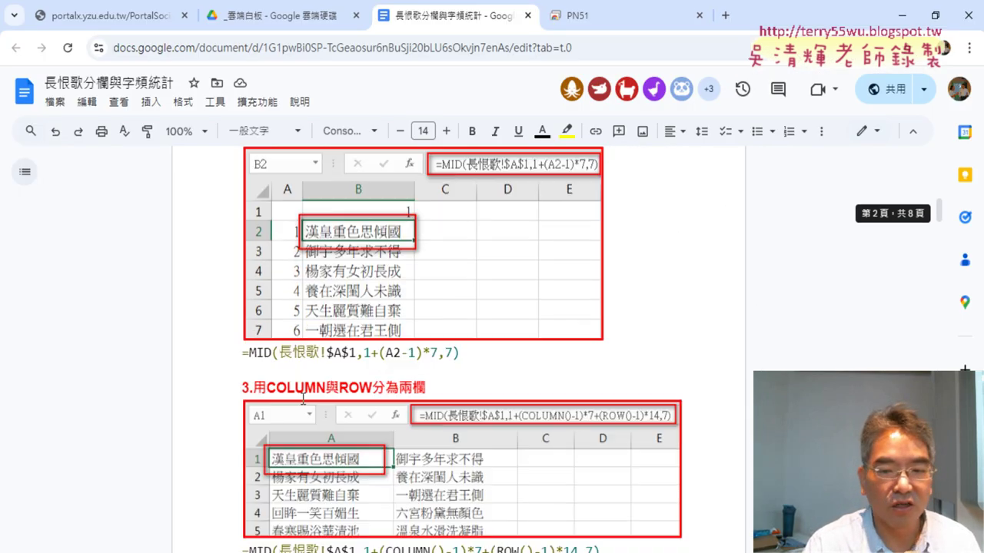
scroll(304, 399, down, 2)
scroll(304, 398, down, 1)
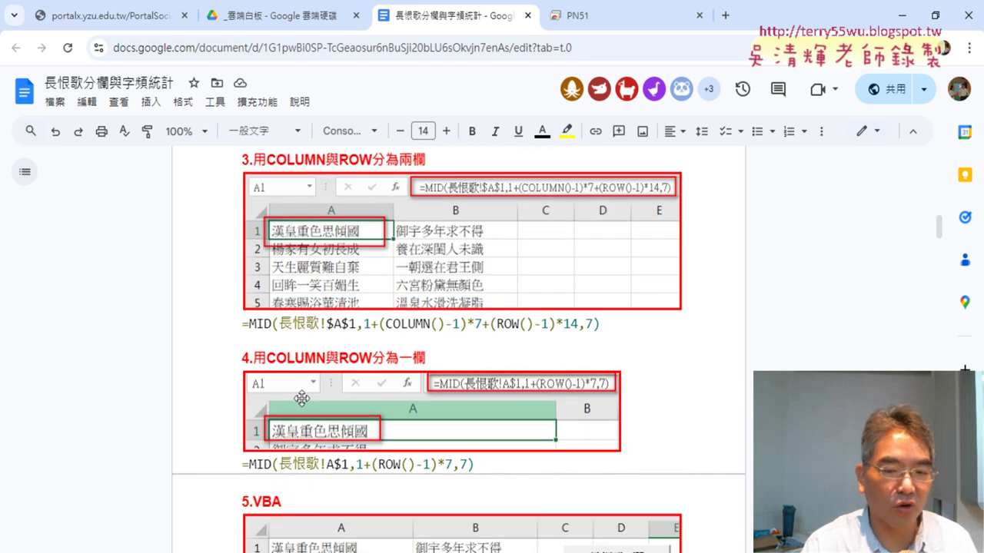